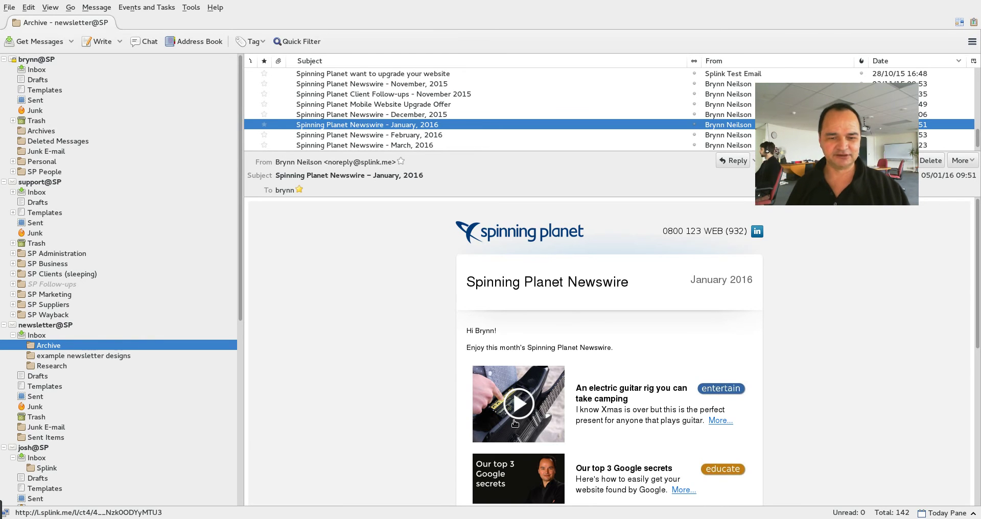
Step: Leave the January 2016 Spinning Planet Newswire email in Thunderbird for another application
key(alt+Tab)
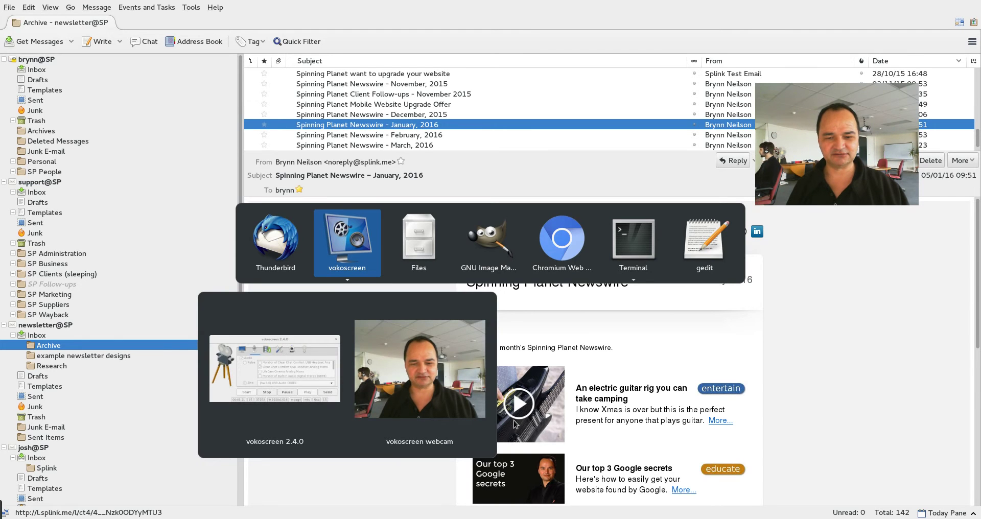
Step: Play the Funny Morse Code cat video and pause it at 0:21 on the cat in its box
key(alt+Tab)
key(alt+Tab)
key(alt+Tab)
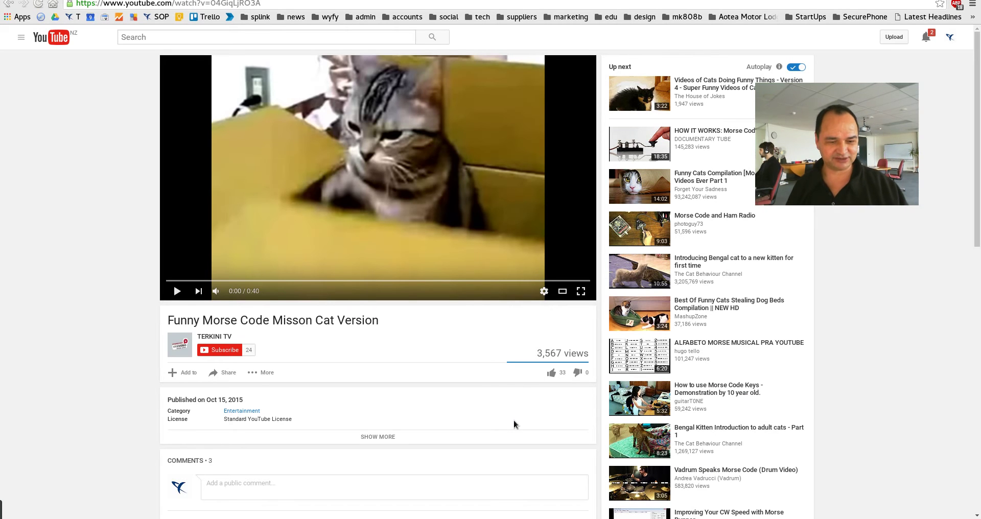
click(177, 292)
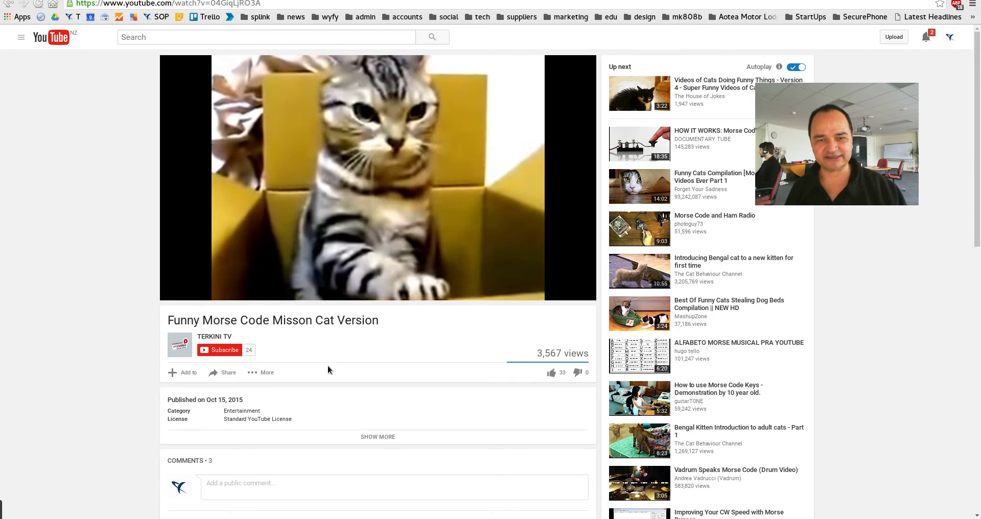
mouse_move(247, 254)
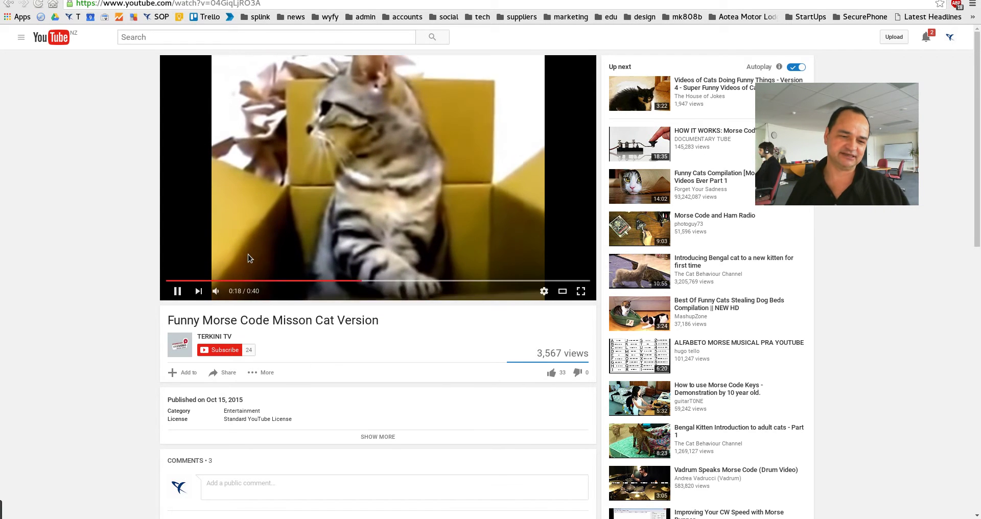
click(168, 290)
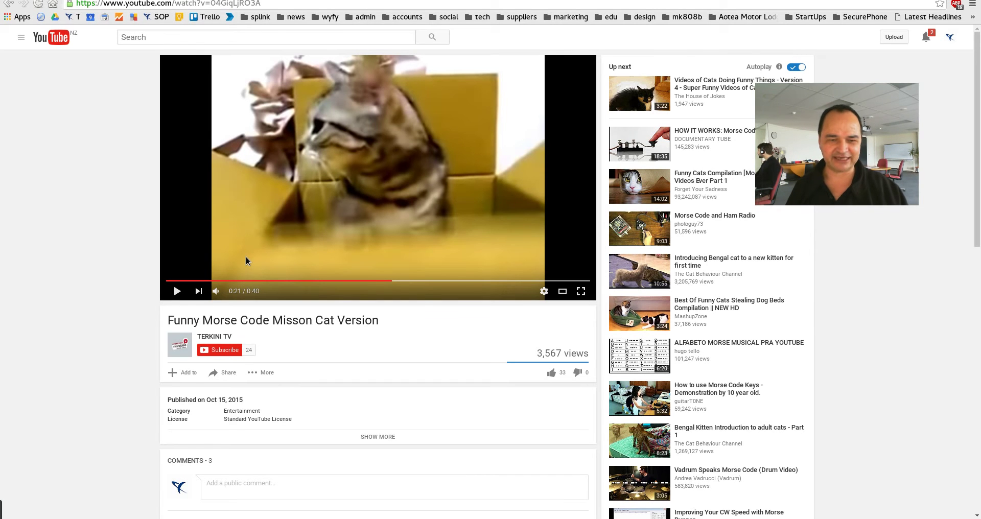
Step: Cycle through the open applications to bring GIMP to the front
key(alt+Tab)
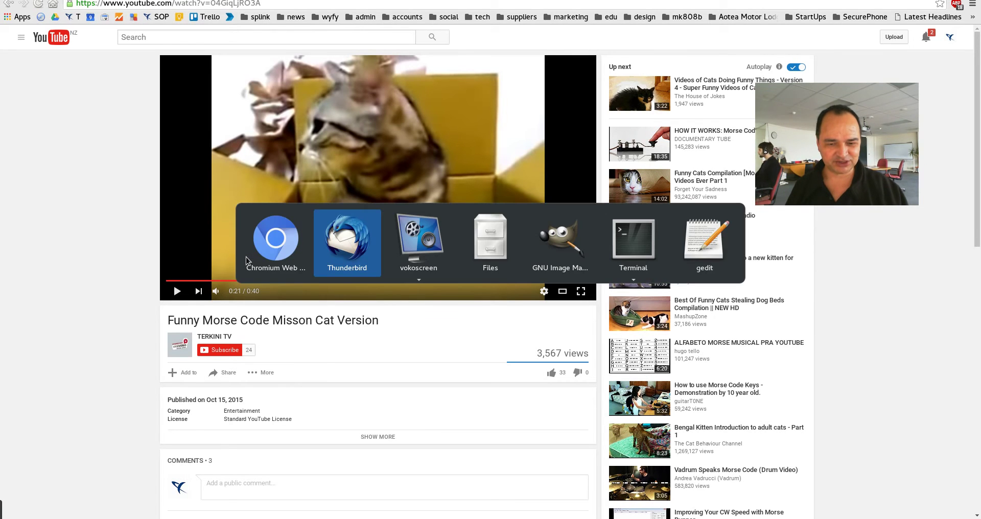
key(alt+Tab)
key(alt+Tab)
key(alt+Tab)
key(Escape)
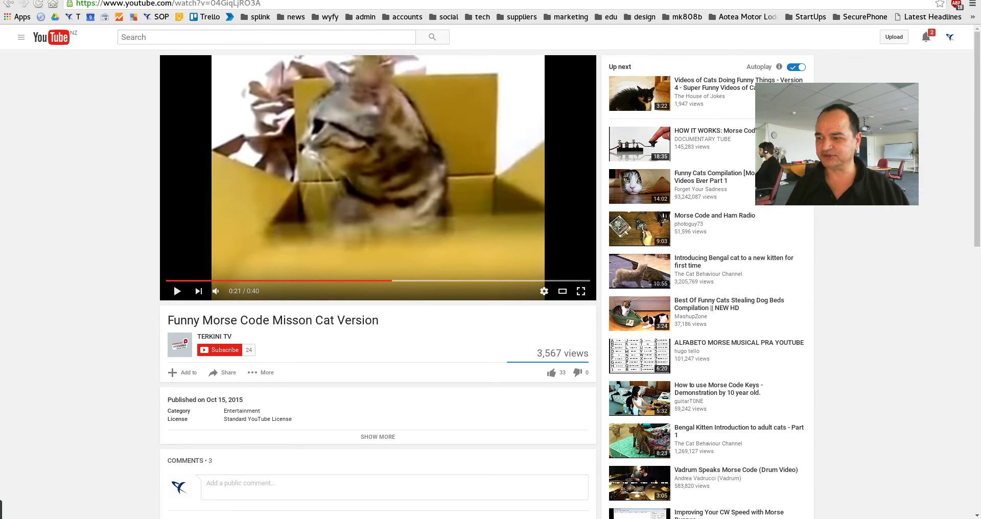
key(alt+Tab)
Step: Maximise the GIMP window showing the screenshot
double_click(232, 32)
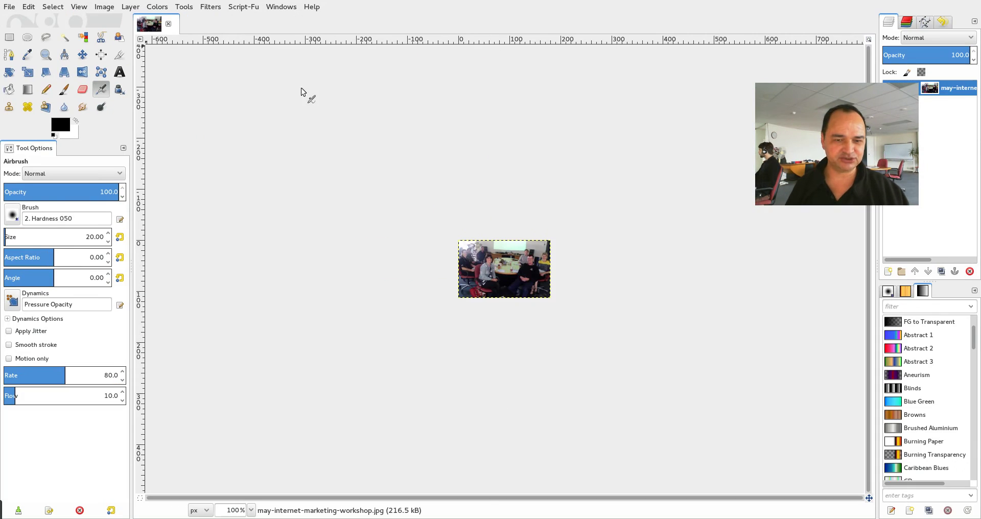
click(9, 7)
key(Escape)
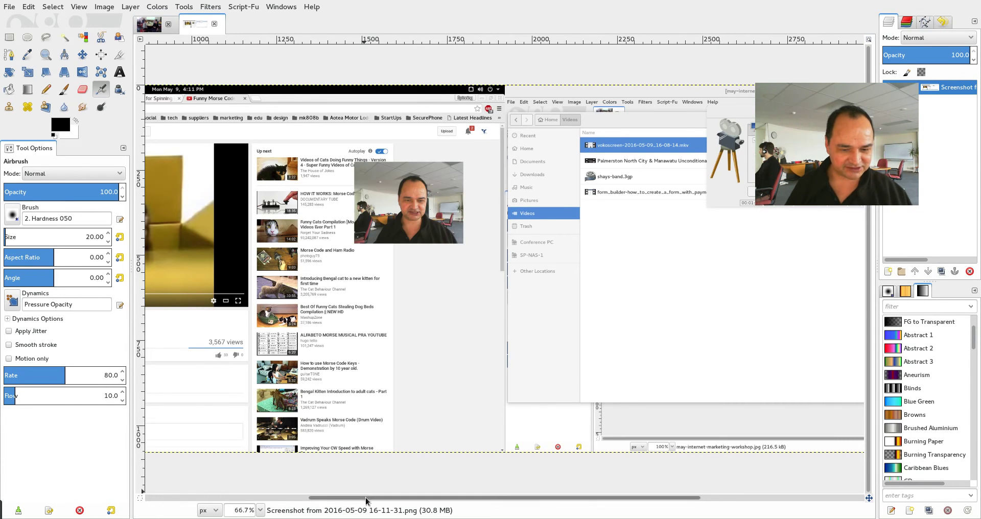
scroll(262, 499, left, 1)
scroll(262, 500, left, 5)
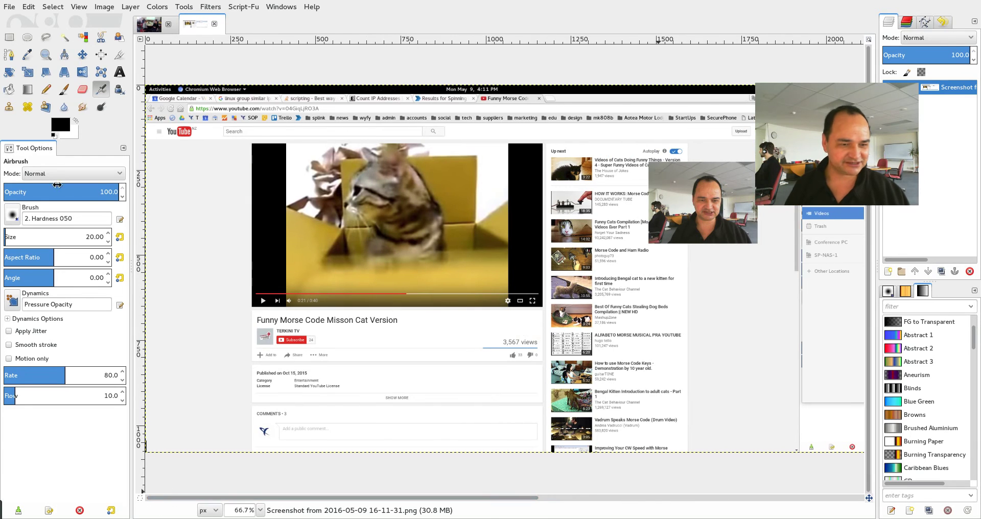
Step: Crop the screenshot to the 645×438 cat video frame using a rectangle selection
click(9, 37)
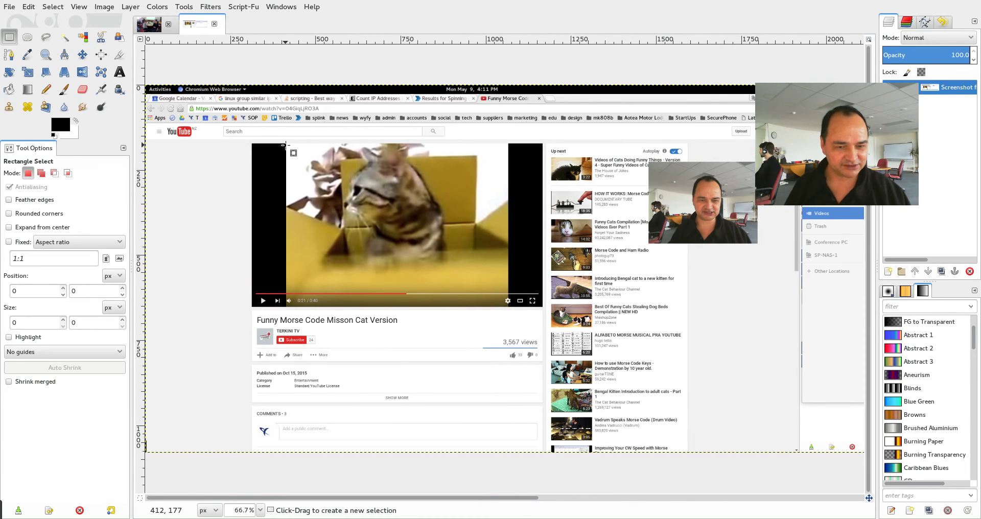
drag(288, 144, 509, 295)
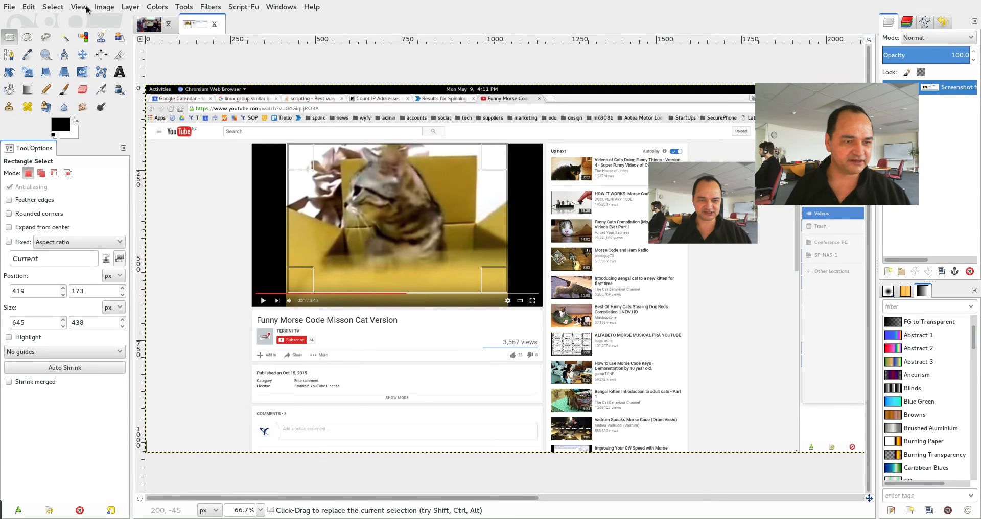
click(104, 8)
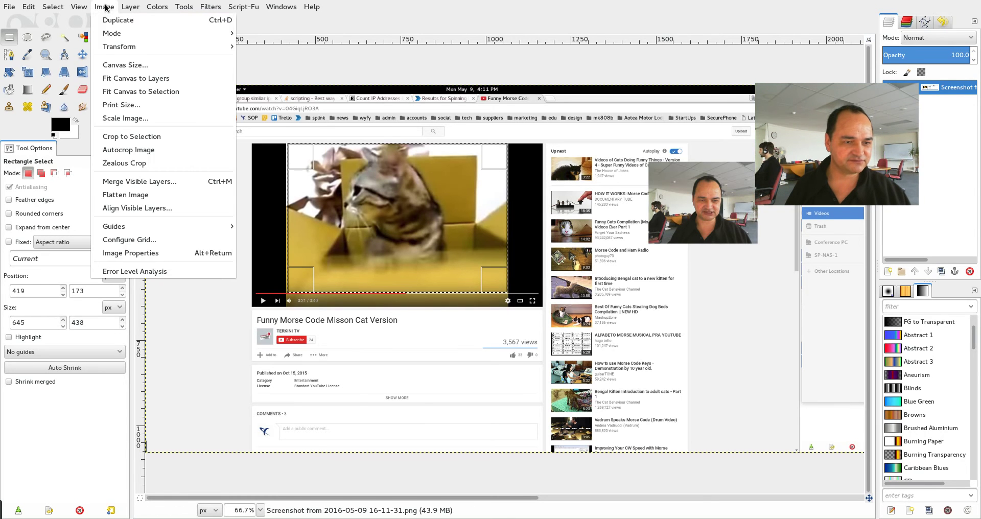
click(125, 138)
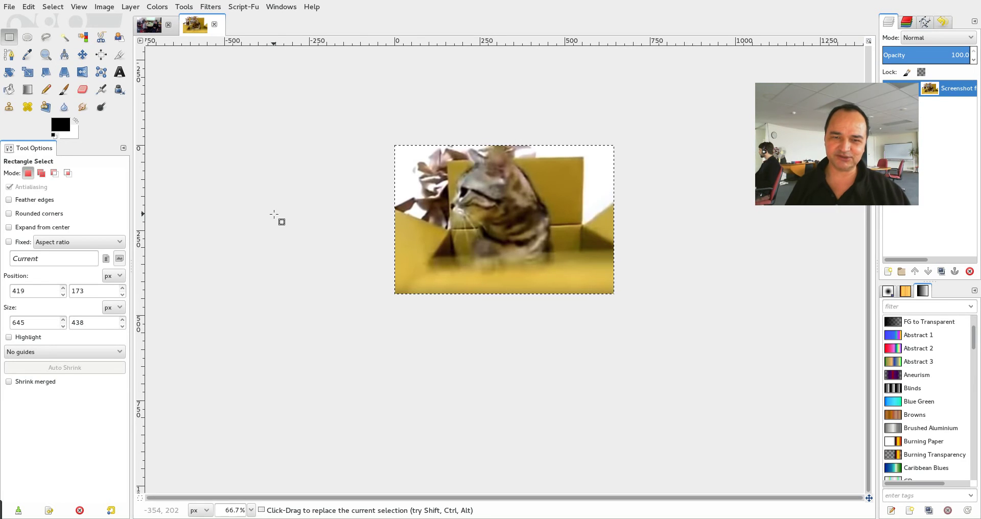
key(alt+Tab)
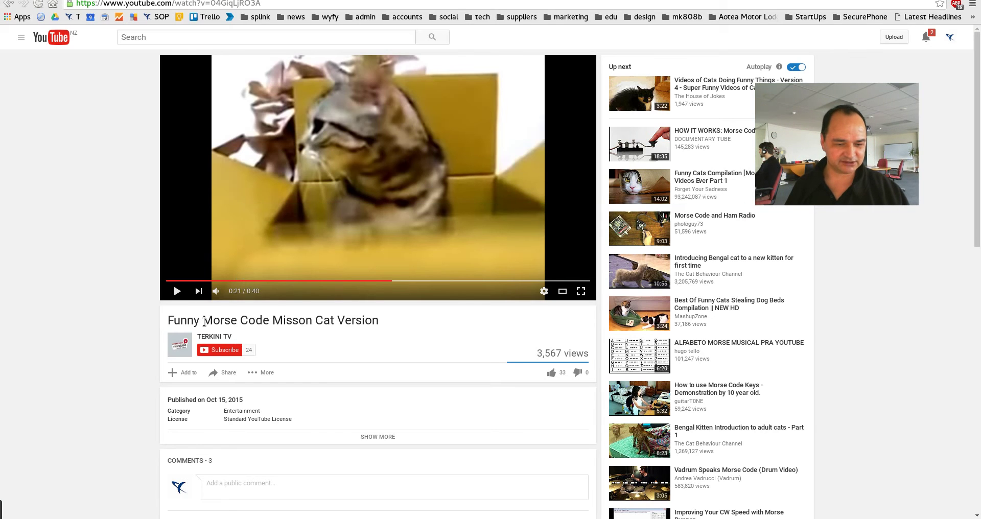
Step: Search the copied video title and open its hqdefault.jpg thumbnail from Google Images
drag(379, 320, 161, 322)
key(ctrl+c)
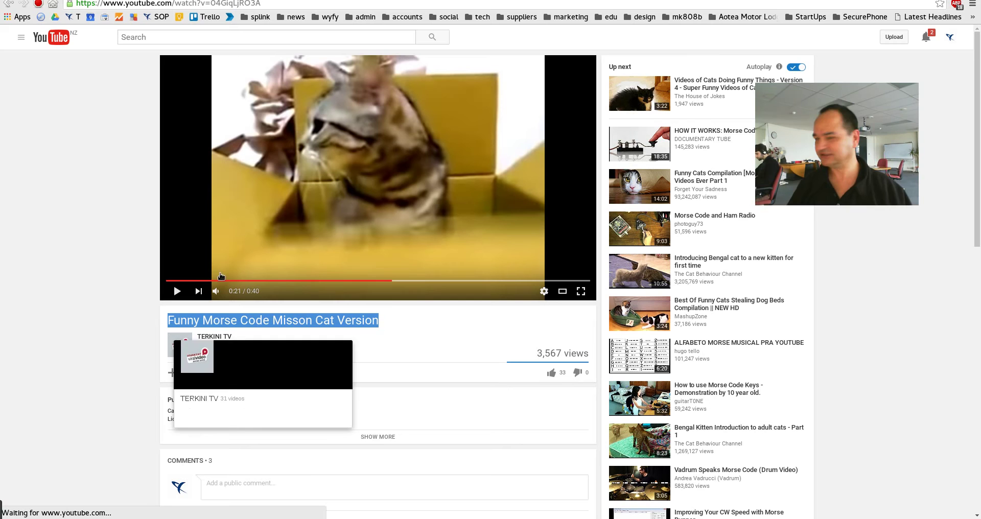
click(153, 4)
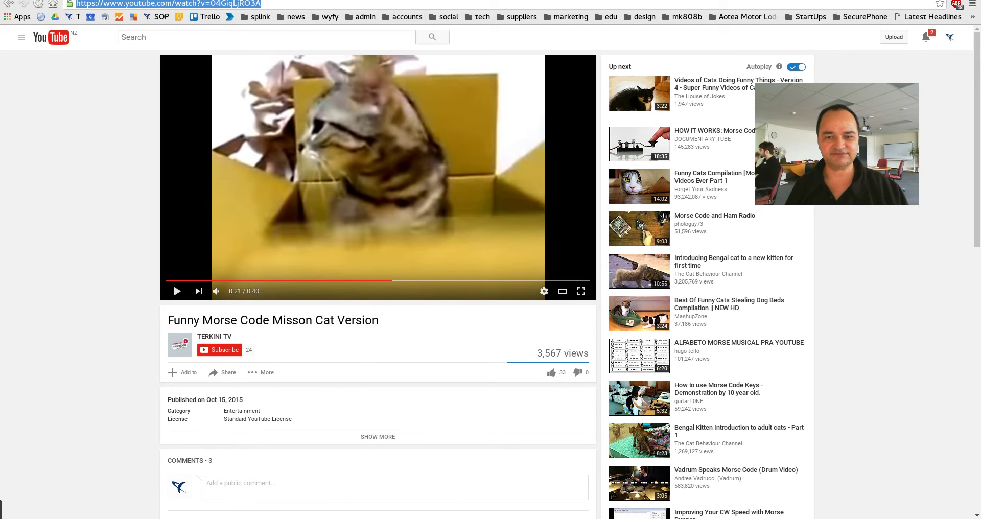
key(ctrl+t)
key(ctrl+v)
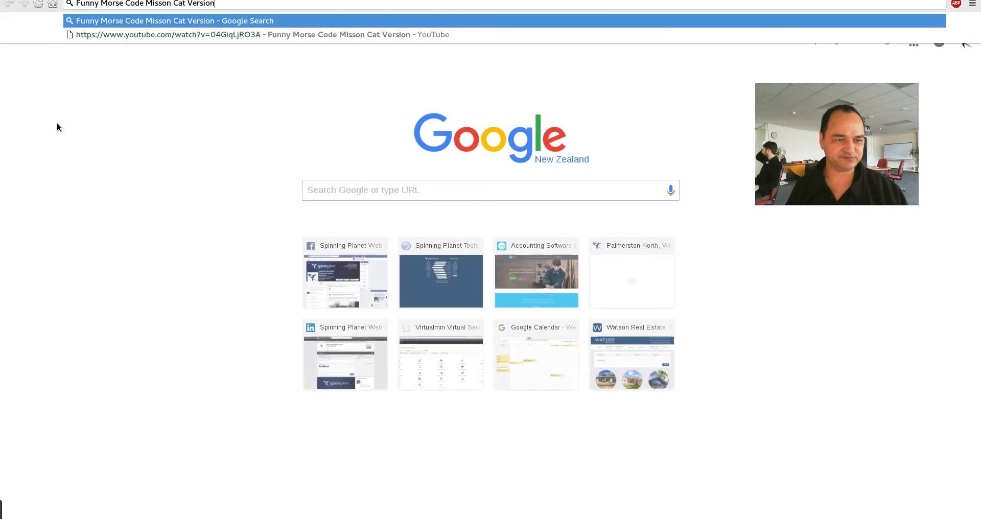
key(Return)
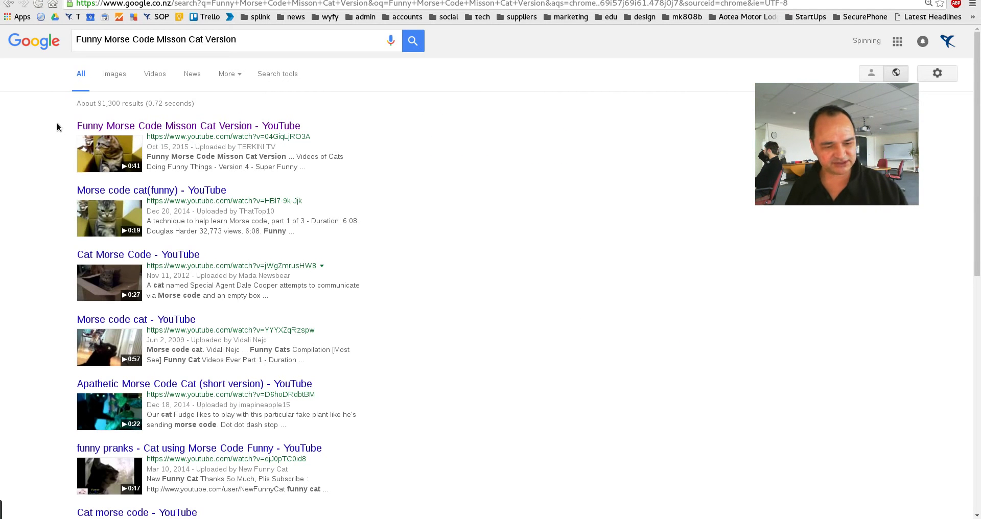
click(114, 73)
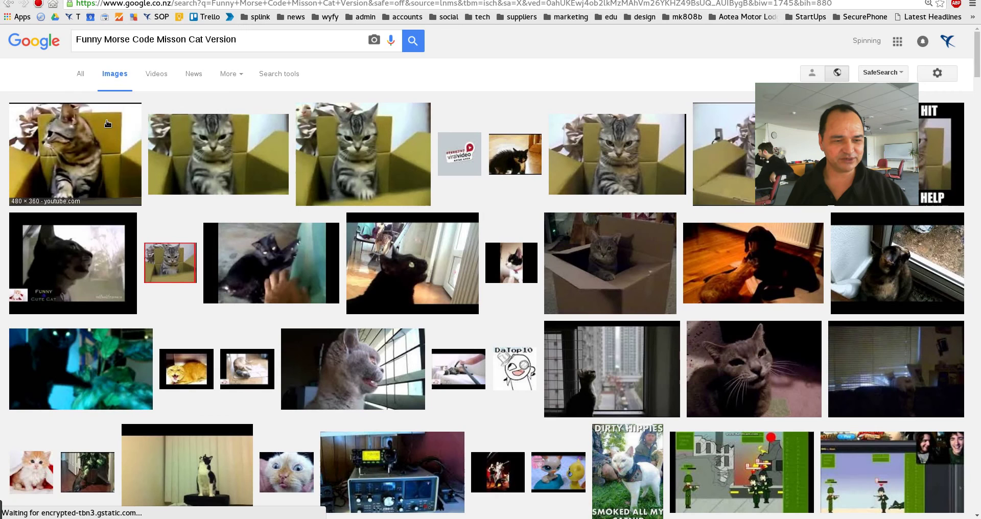
click(107, 123)
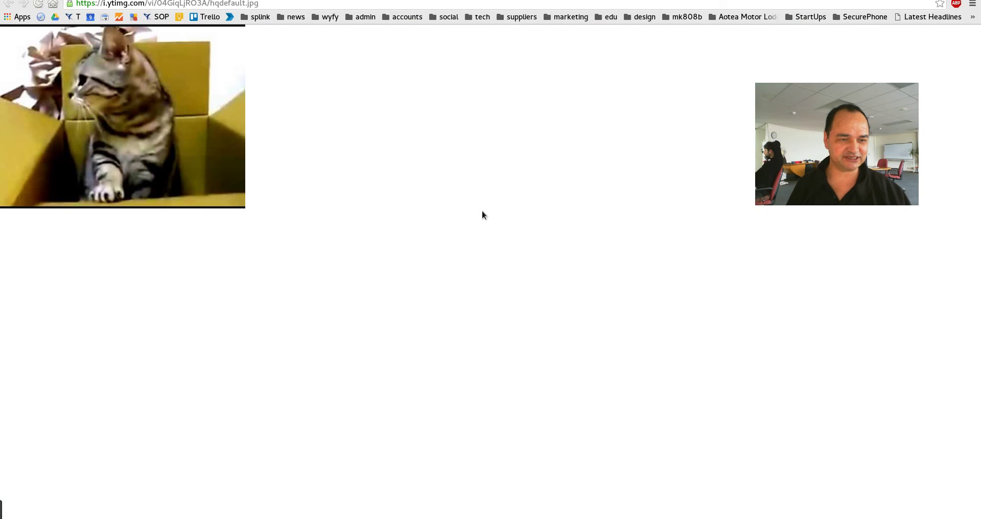
Step: Save the thumbnail into Pictures as cat-doing-morse-code.jpg
right_click(128, 63)
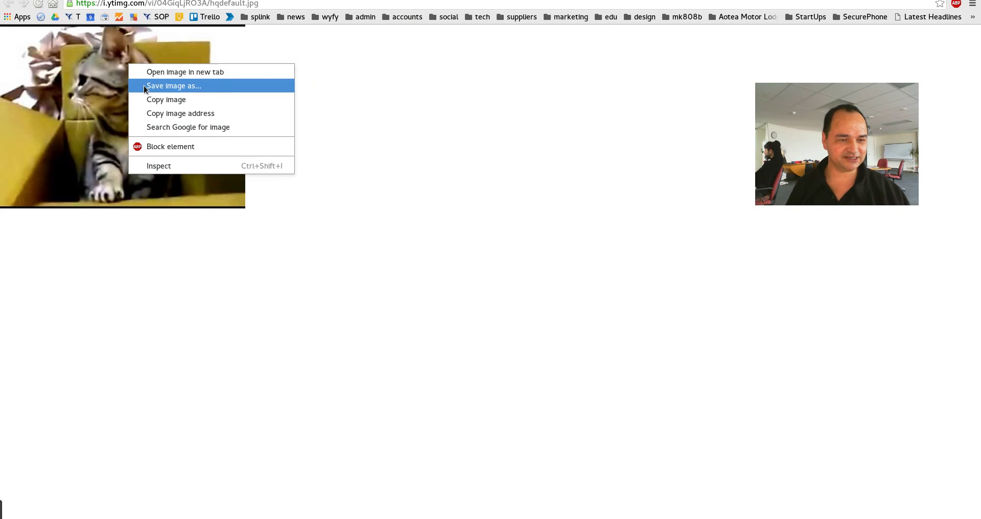
click(143, 85)
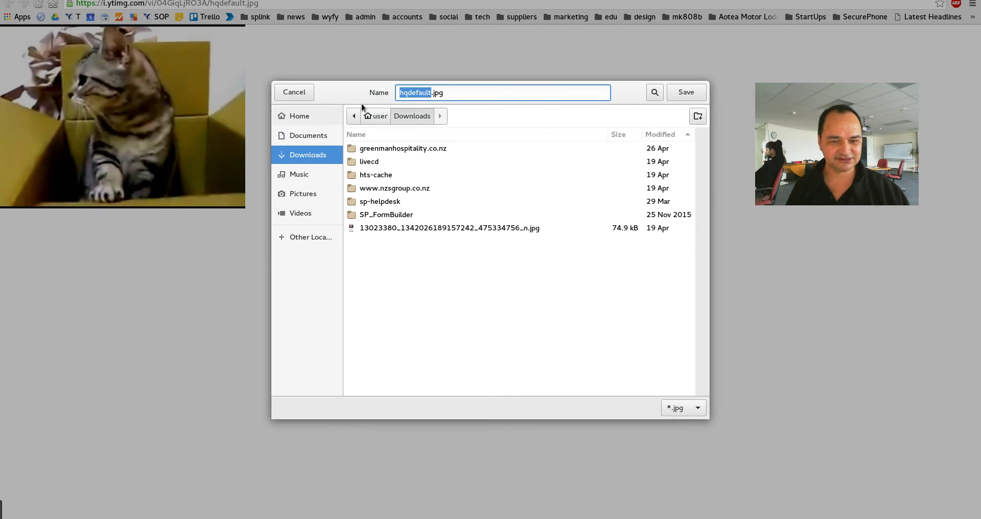
text(cat-doing-morse-code)
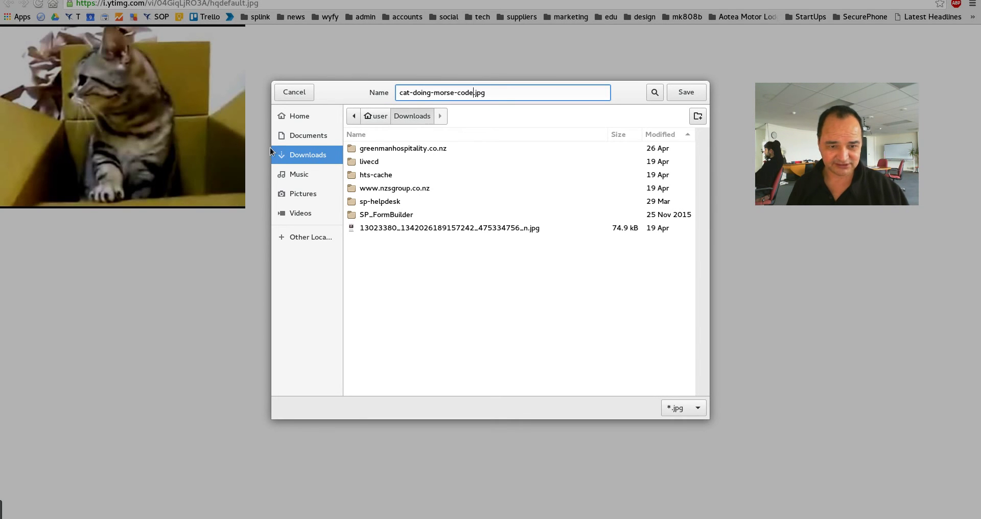
click(295, 194)
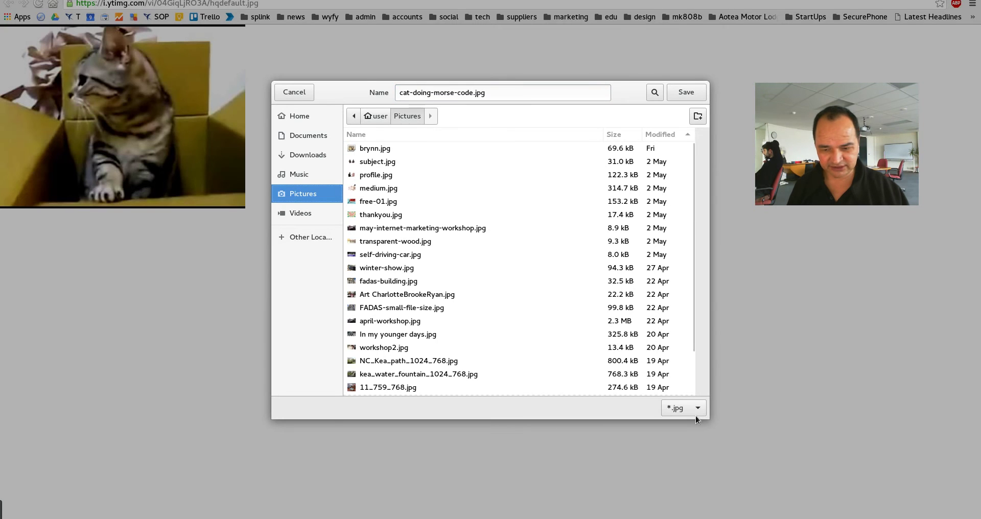
click(686, 92)
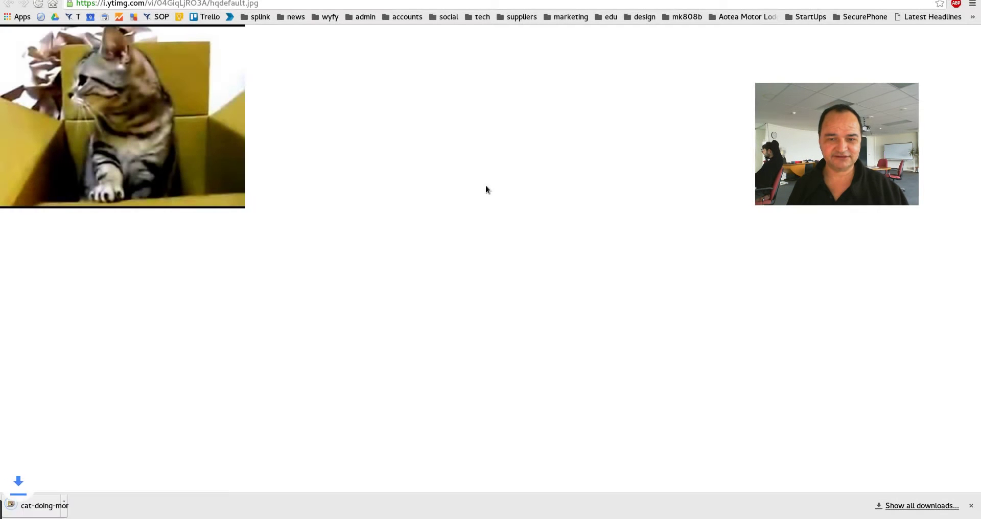
key(alt+Tab)
key(alt+Tab)
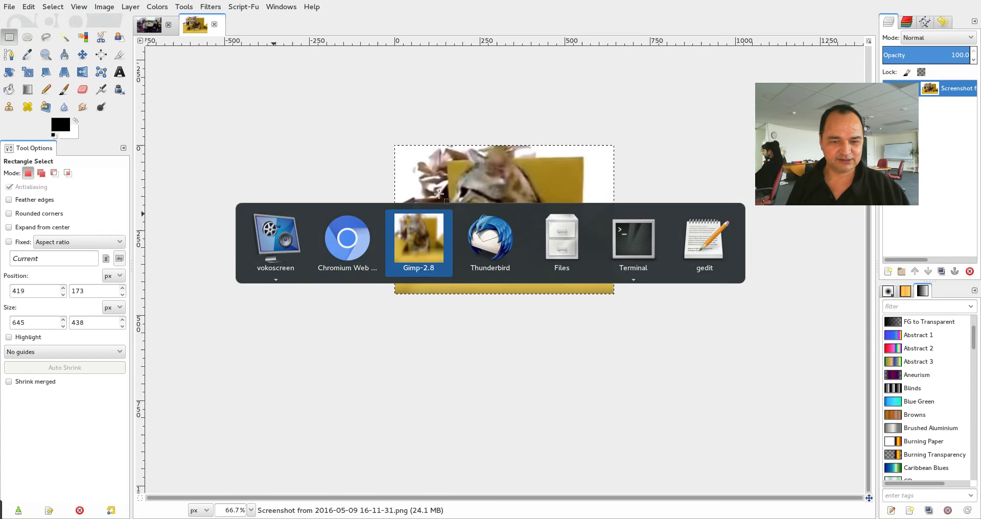
Step: Close the cropped screenshot without saving, along with the workshop image
click(214, 24)
click(426, 321)
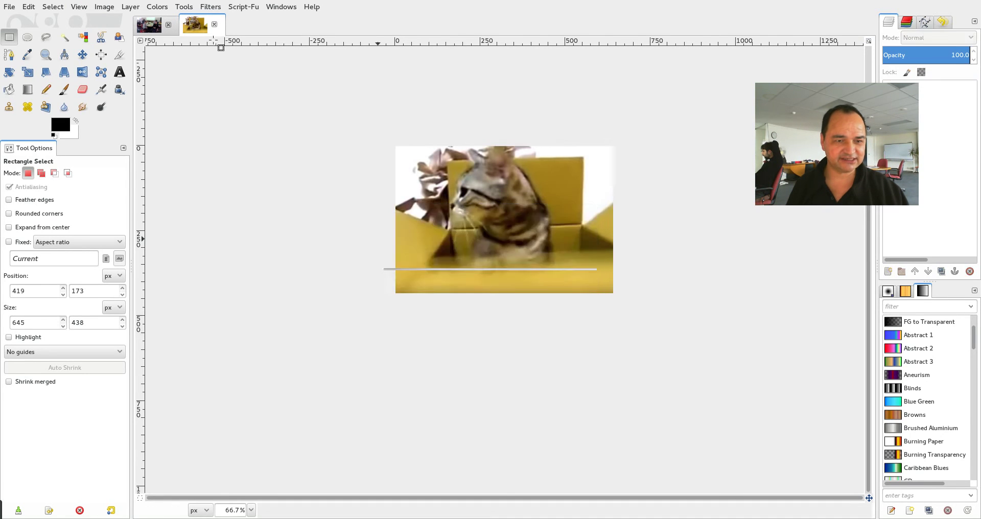
click(168, 24)
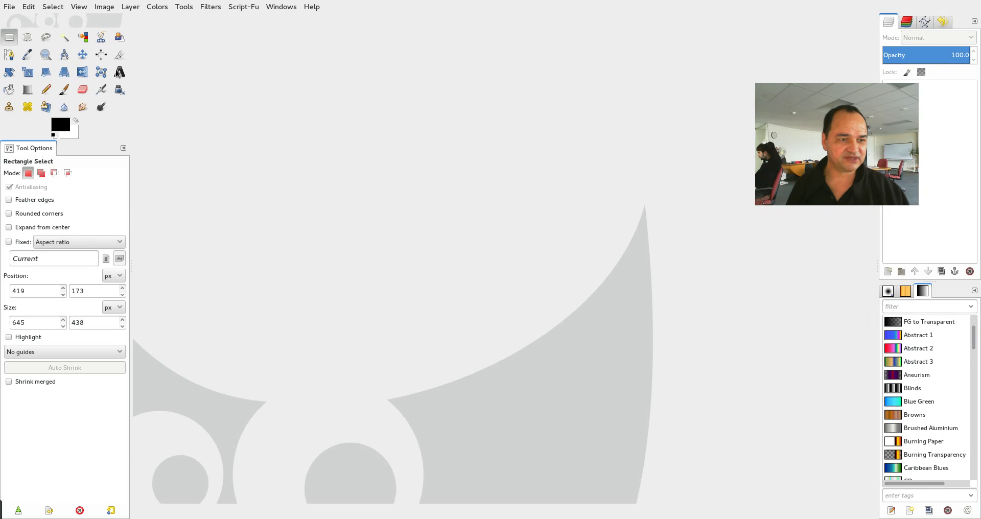
Step: Open cat-doing-morse-code.jpg in GIMP, then return to Chromium
click(9, 7)
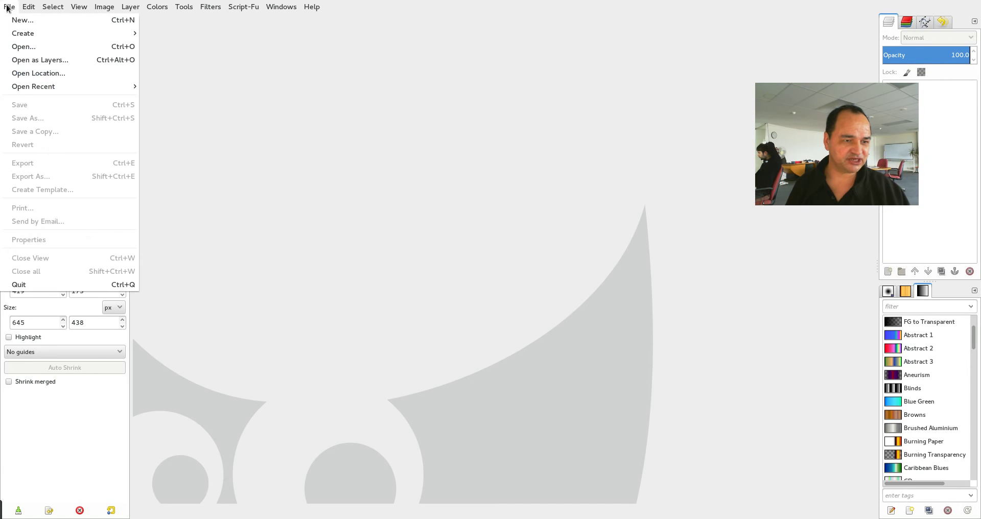
click(22, 44)
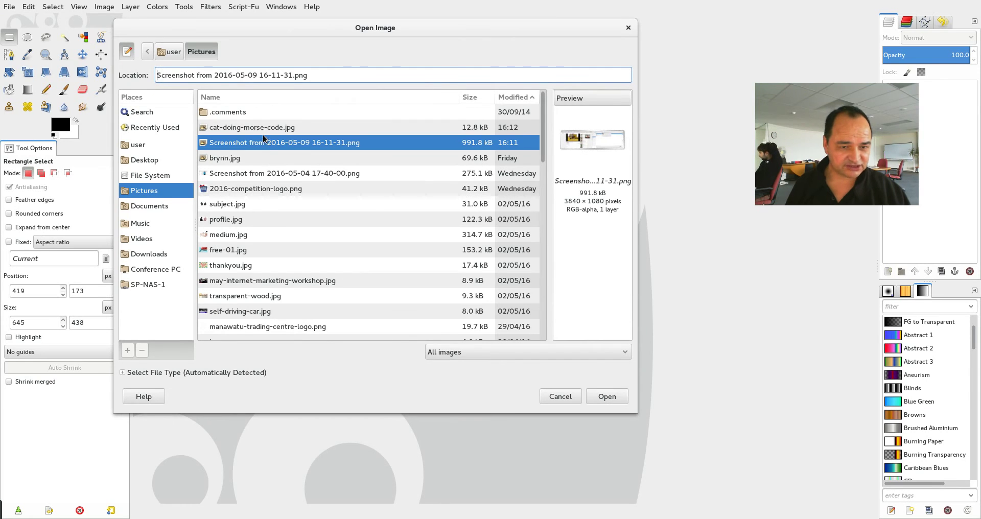
click(254, 128)
click(603, 397)
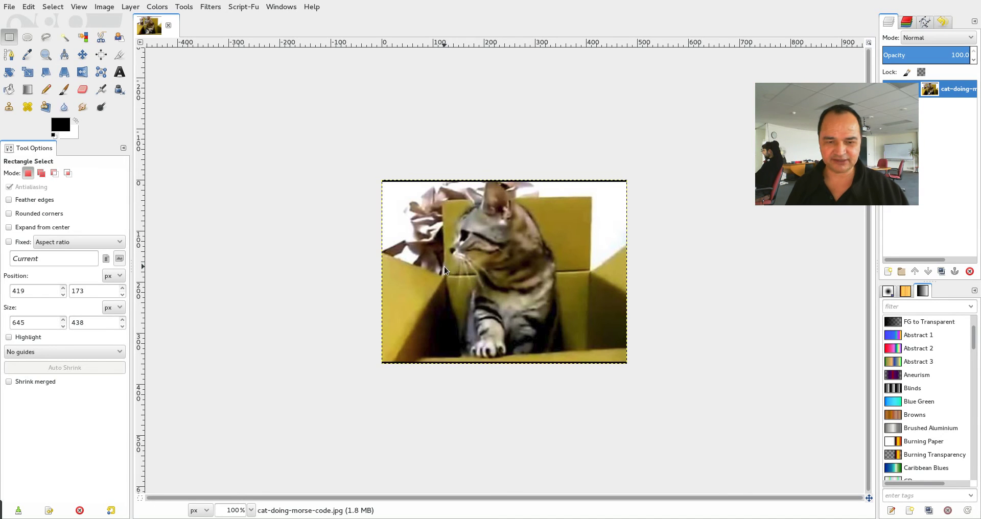
key(alt+Tab)
key(alt+Tab)
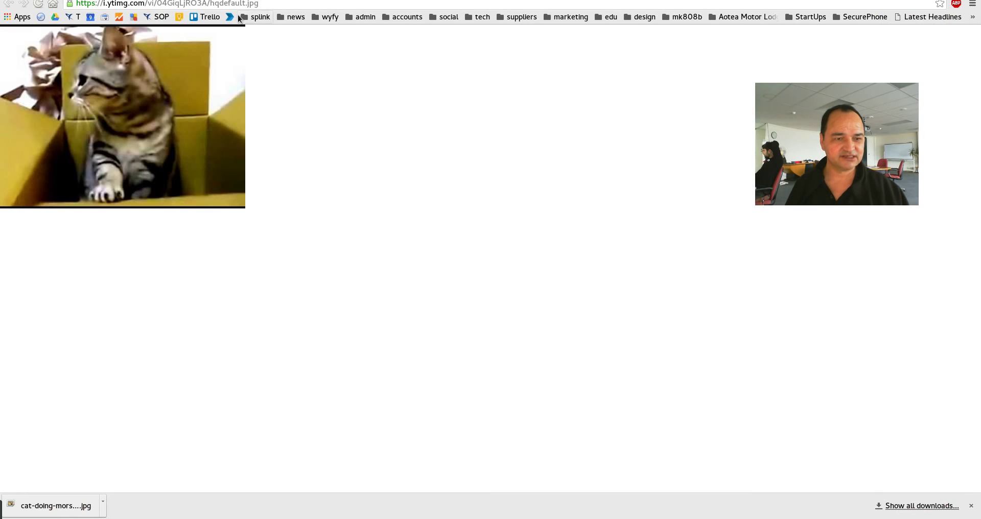
Step: Search Google Images for 'play button transparent background' and preview the grey play icon
click(224, 4)
text(pl)
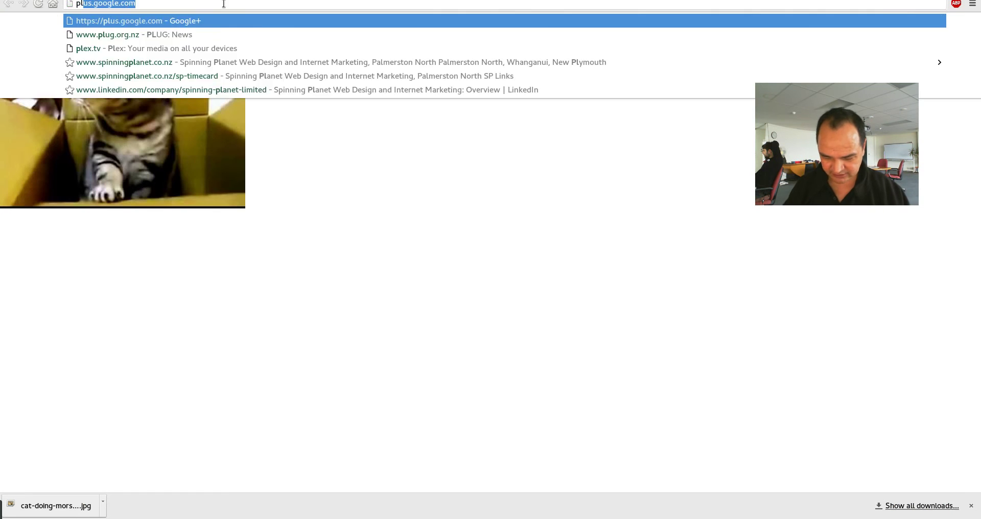
text(ay butto)
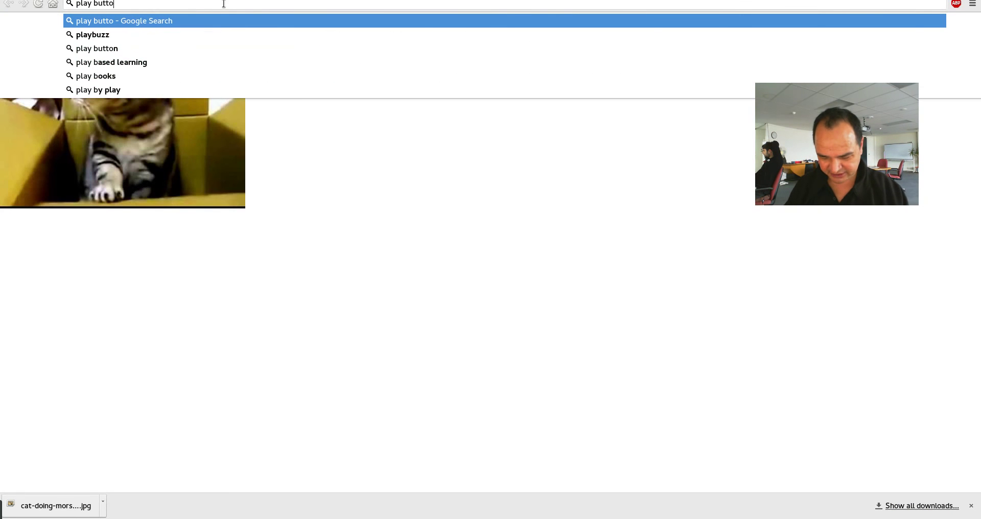
text(n tran)
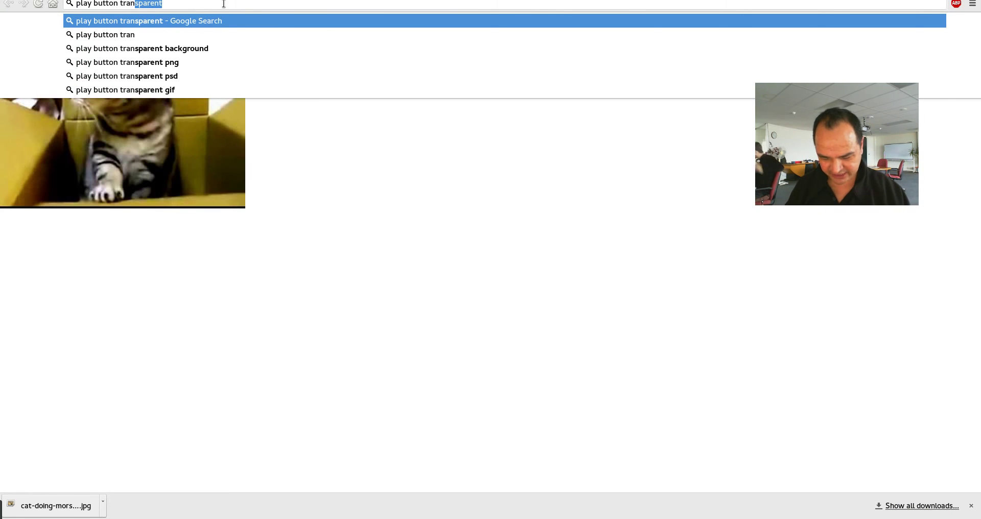
text(sparent bac)
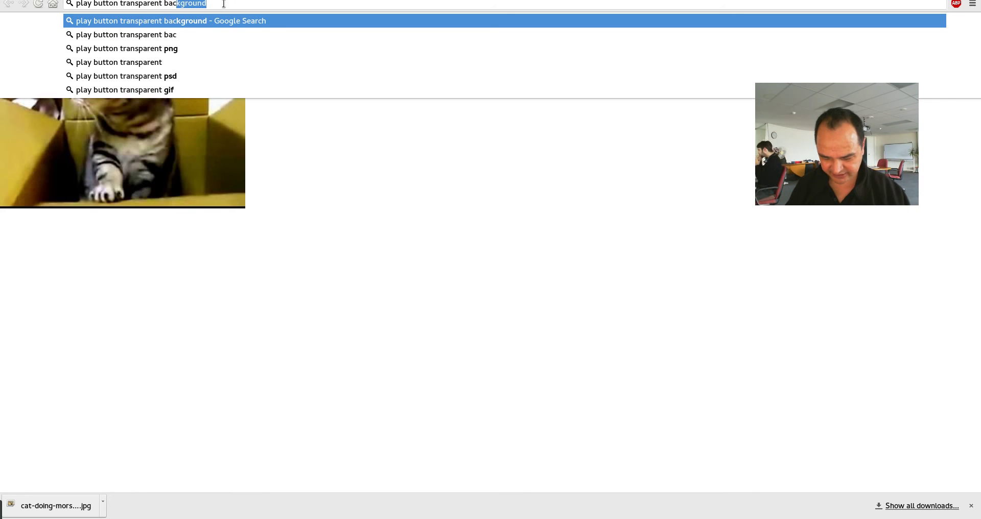
text(kground)
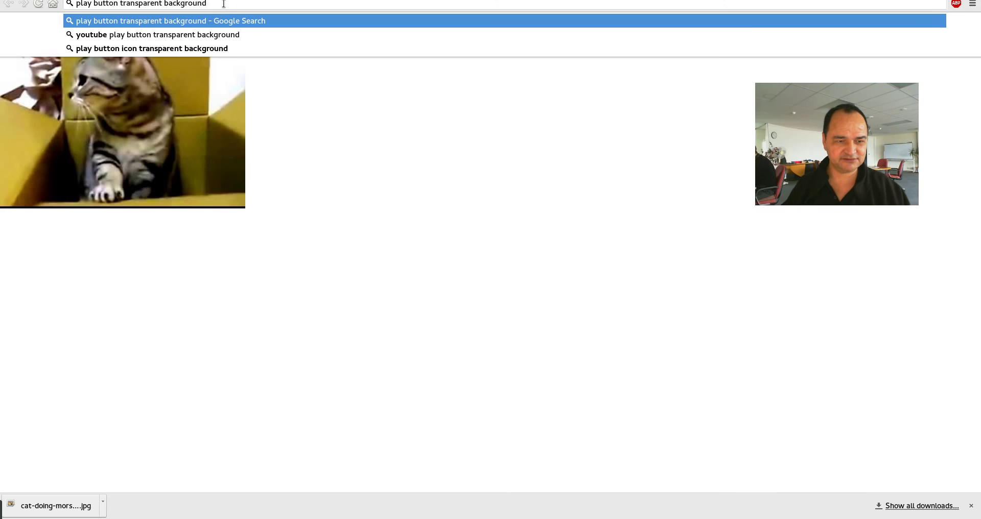
key(Return)
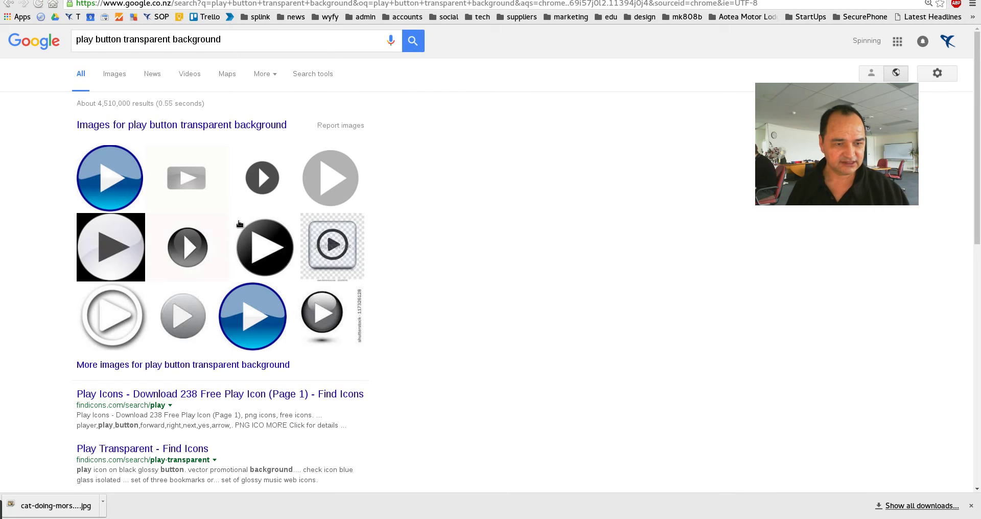
click(114, 73)
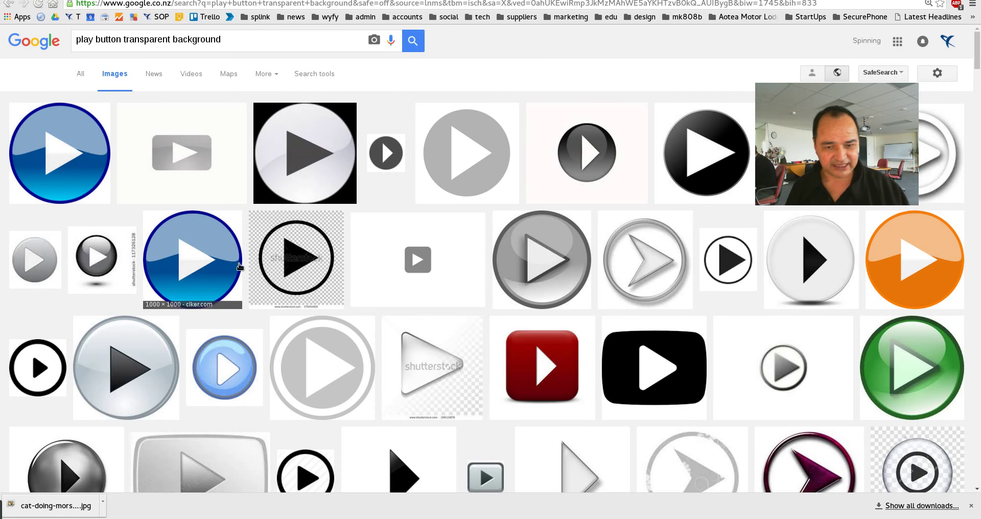
click(461, 162)
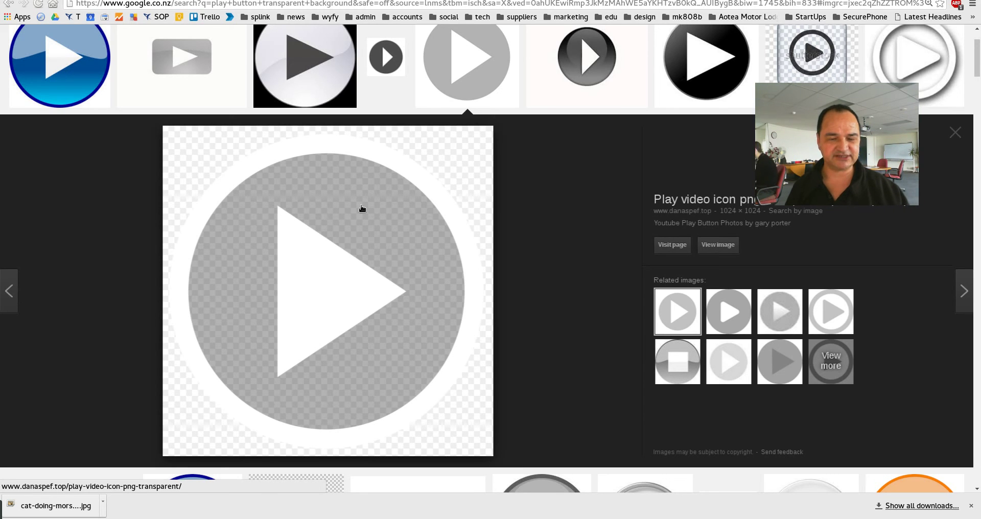
Step: Save the full-size grey play icon to Pictures as play-button-anatomy.png
click(711, 247)
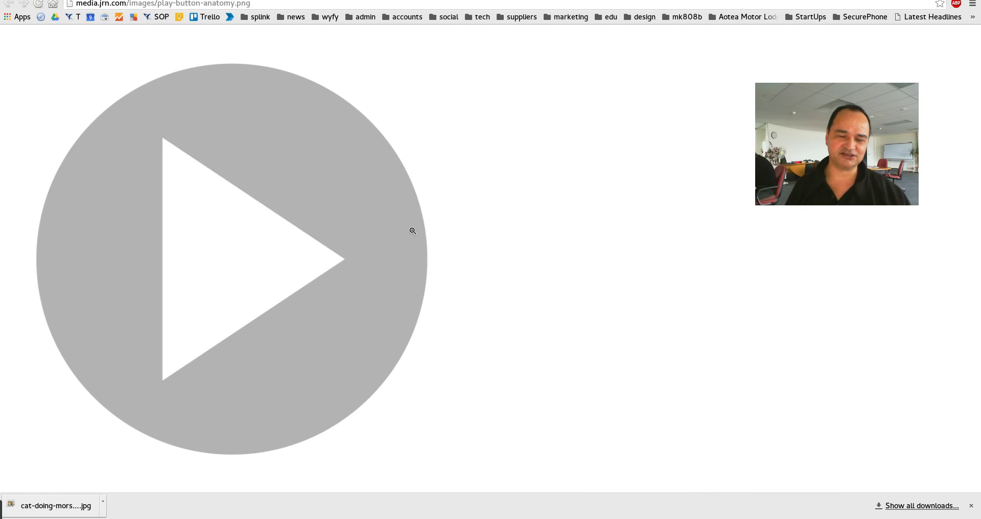
right_click(231, 135)
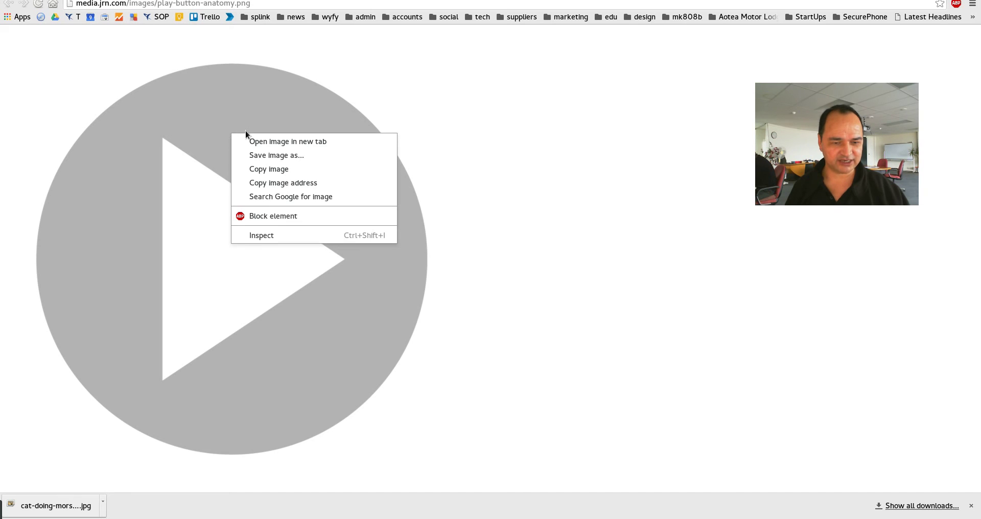
click(255, 155)
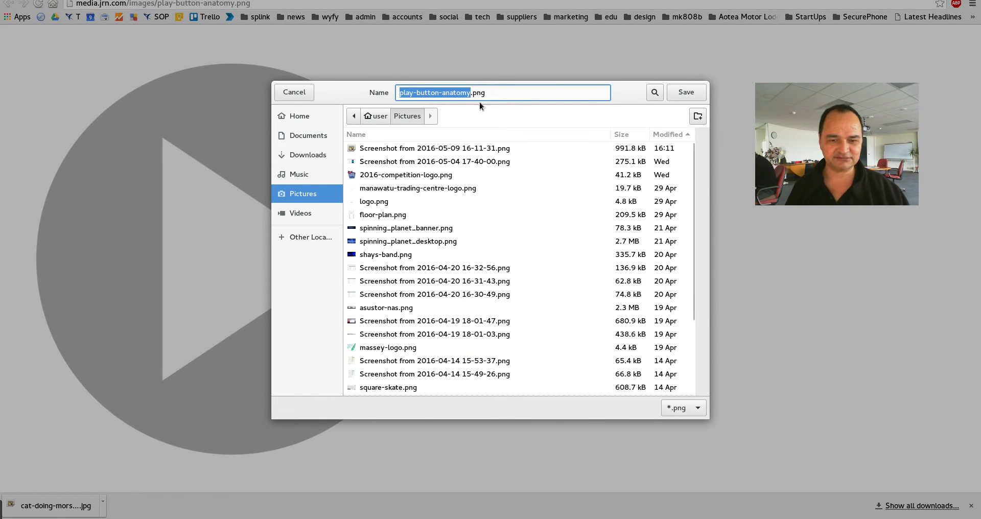
click(671, 93)
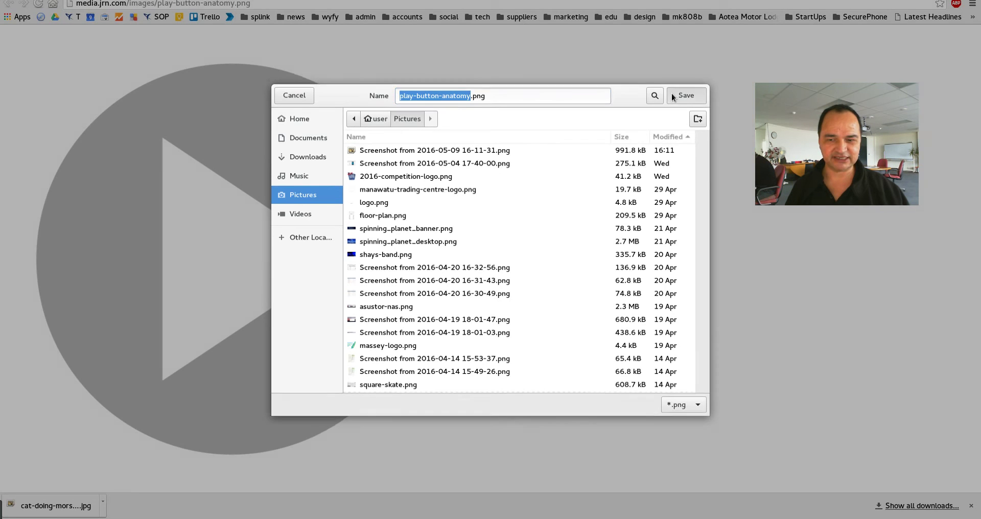
key(alt+Tab)
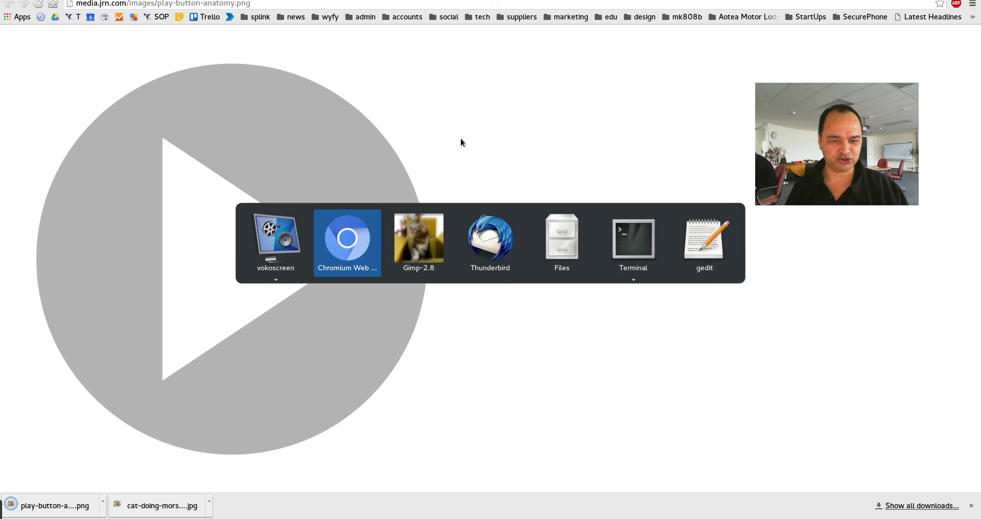
key(alt+Tab)
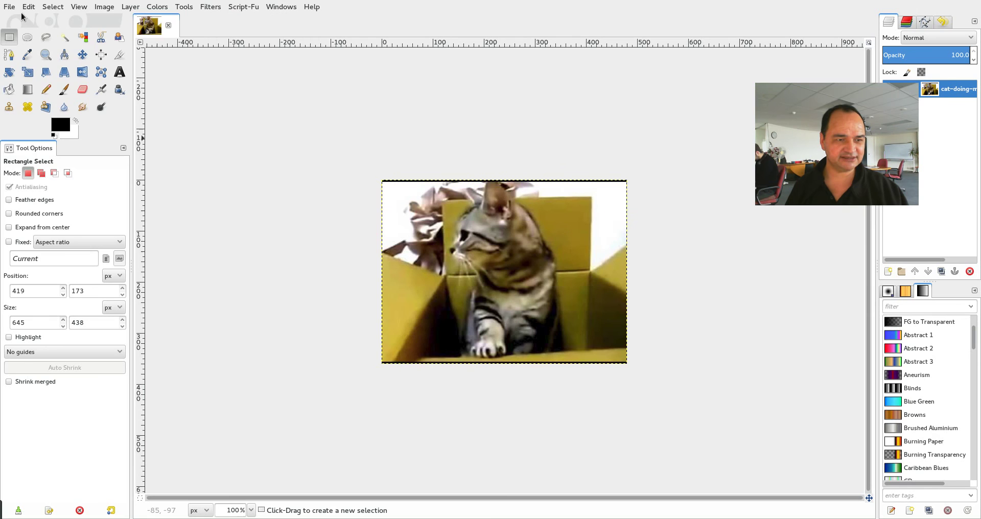
Step: Open play-button-anatomy.png, copy its pixels, and return to the cat image
click(10, 7)
click(18, 48)
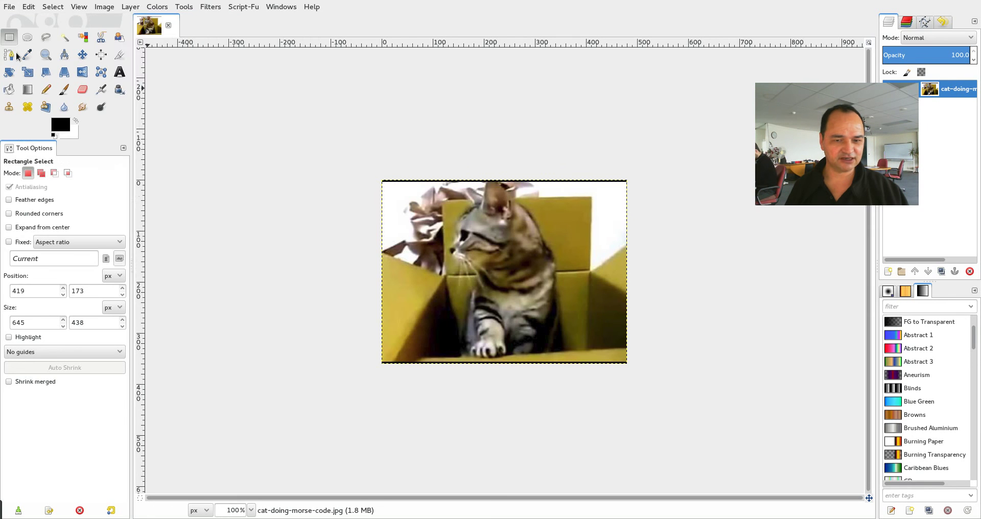
click(252, 130)
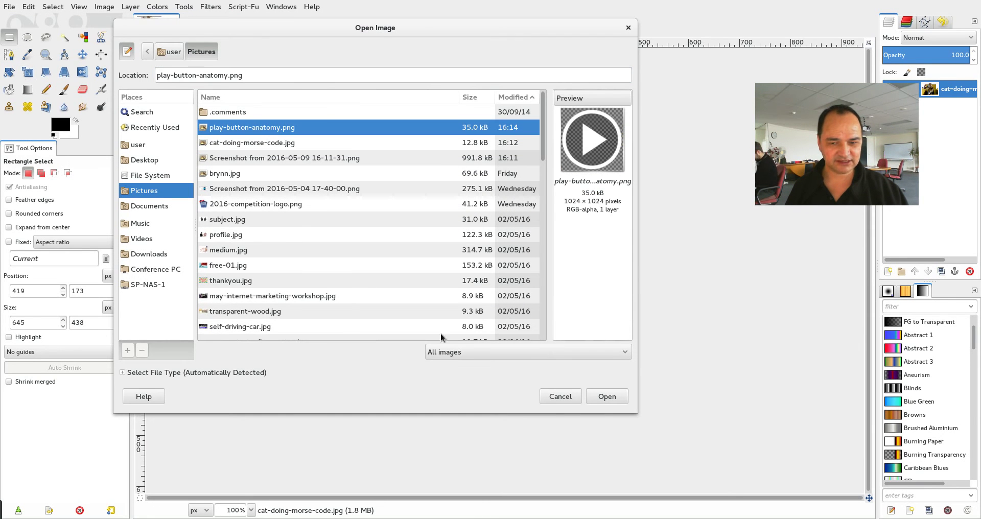
click(605, 397)
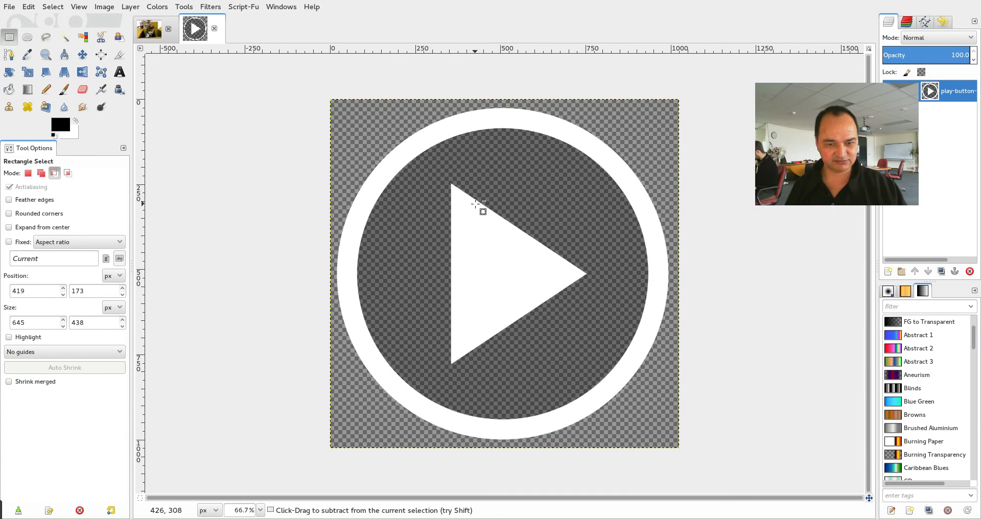
key(ctrl+c)
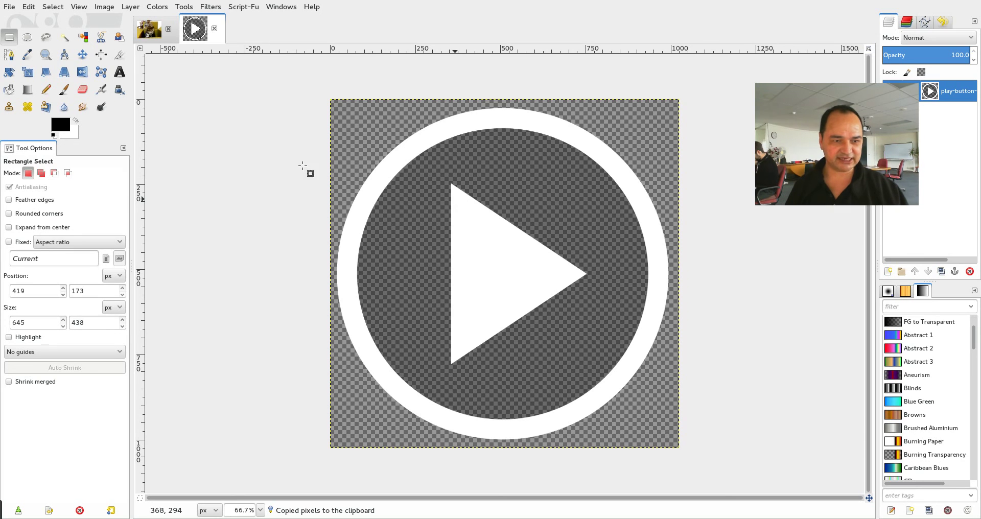
click(152, 30)
key(ctrl)
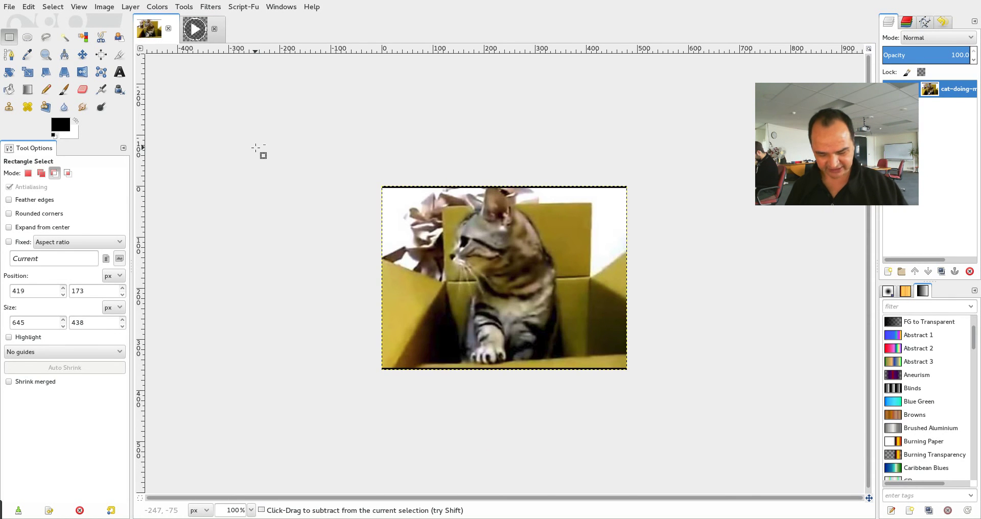
Step: Paste the play button onto the cat and scale it down to 169 × 169 px
key(ctrl+v)
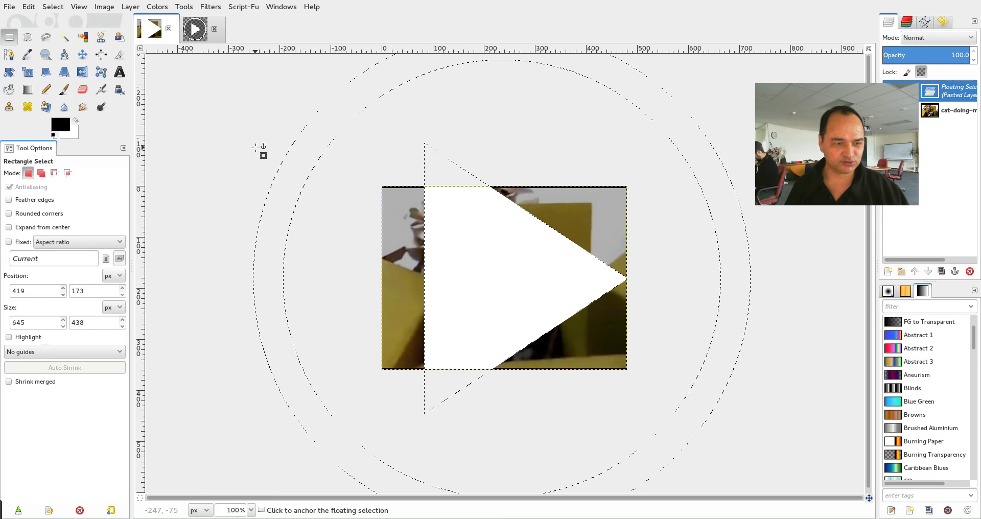
click(27, 75)
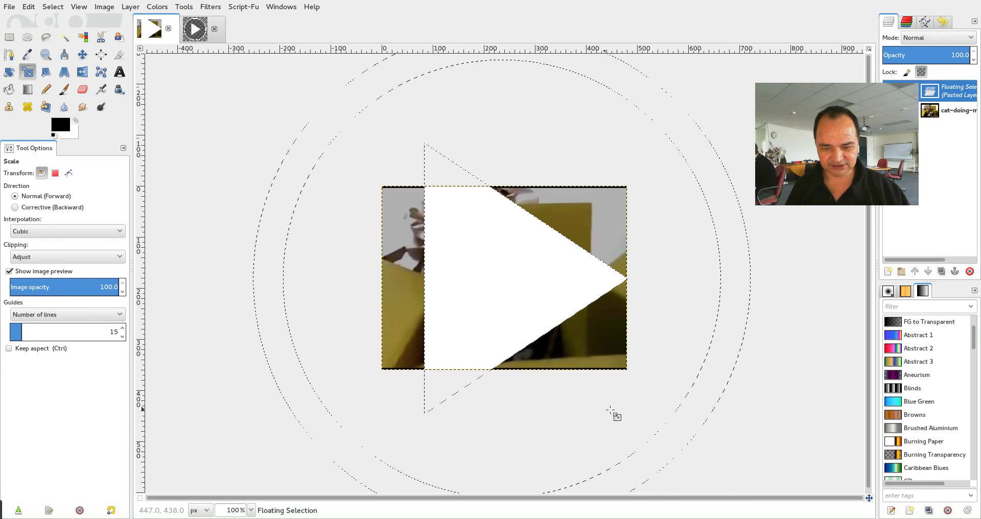
click(542, 346)
drag(543, 347, 340, 136)
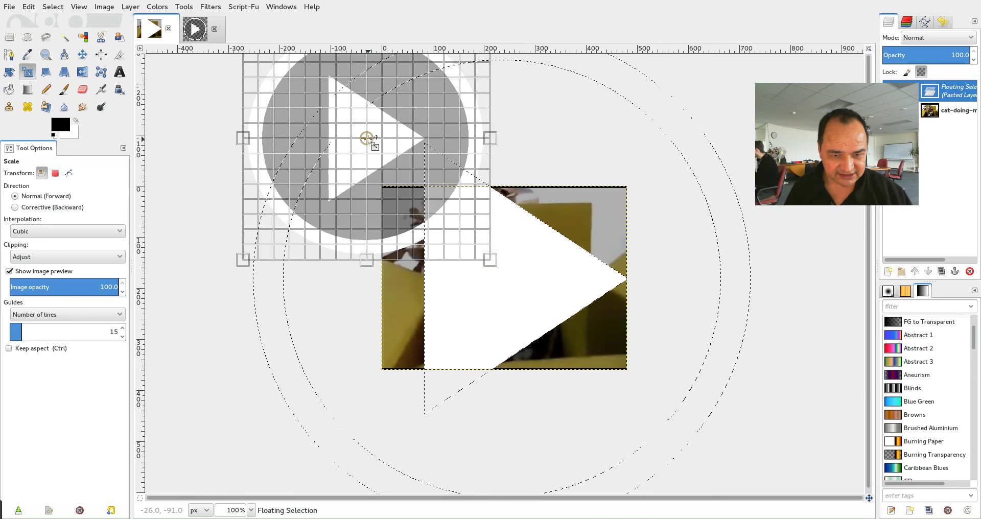
mouse_move(367, 138)
mouse_down()
mouse_move(547, 309)
mouse_move(499, 278)
mouse_up()
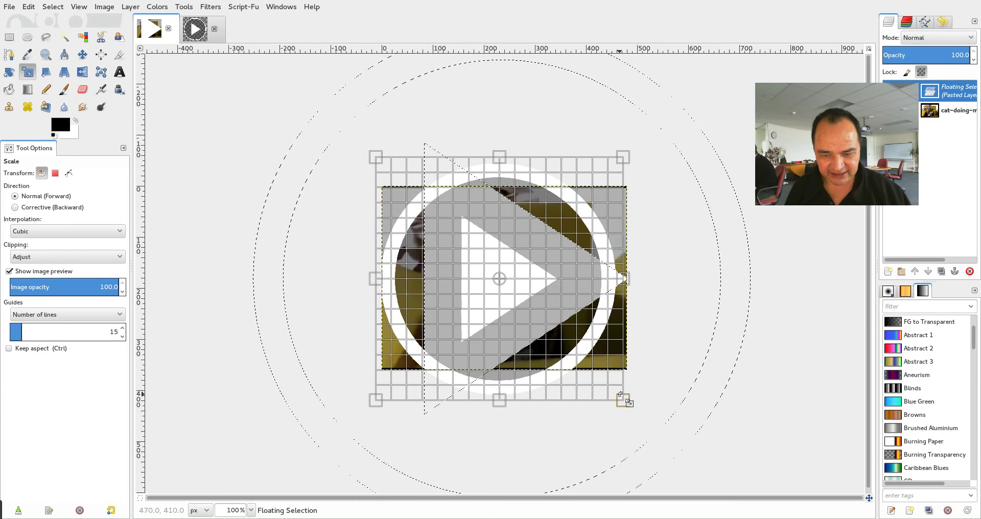
drag(600, 378, 462, 249)
key(ctrl)
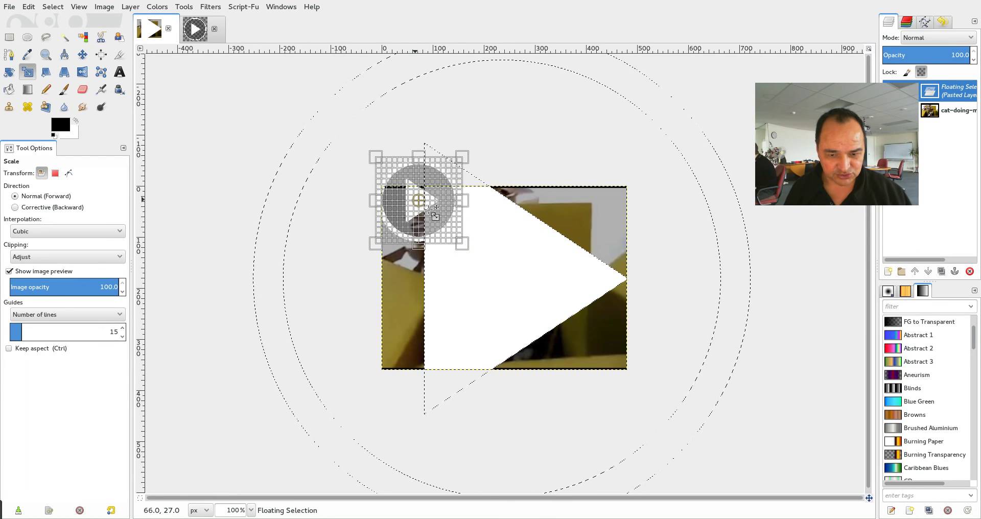
drag(435, 214, 498, 275)
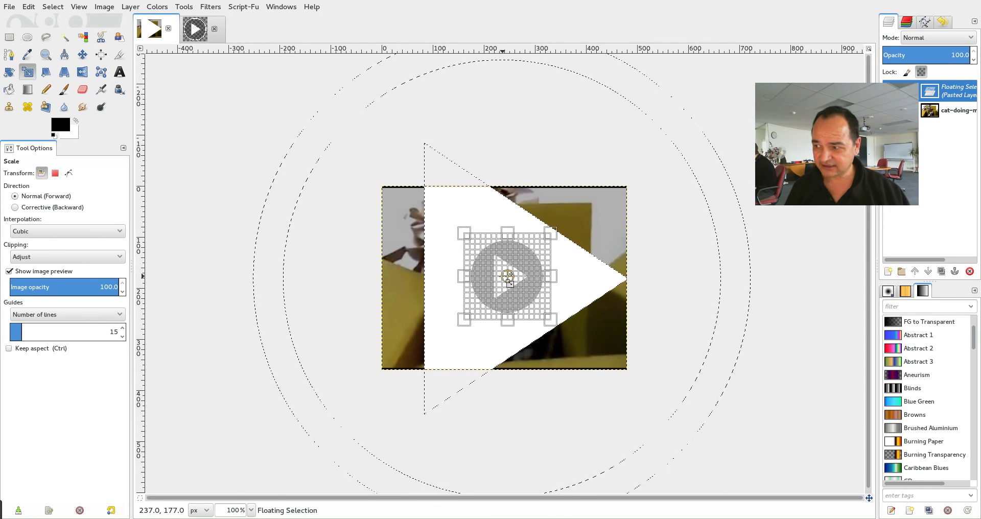
drag(899, 148, 568, 19)
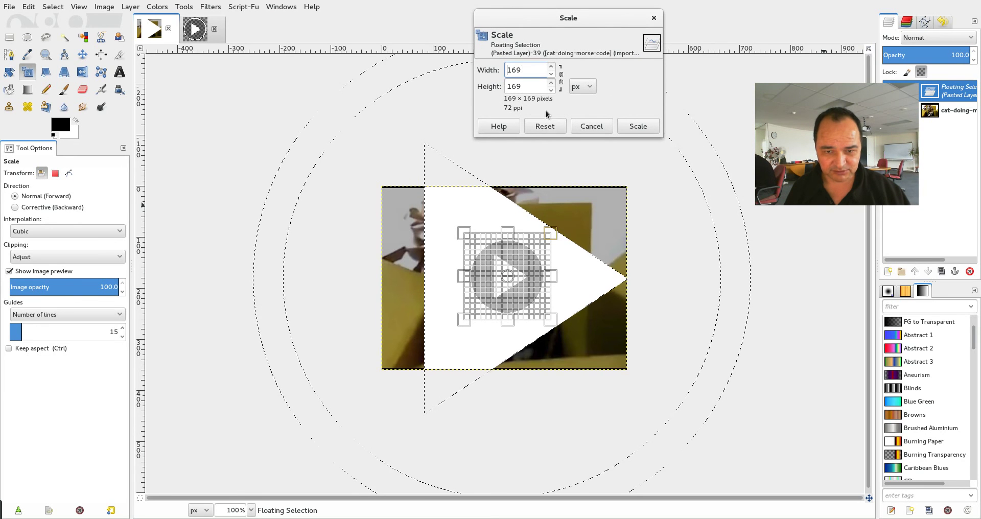
click(637, 130)
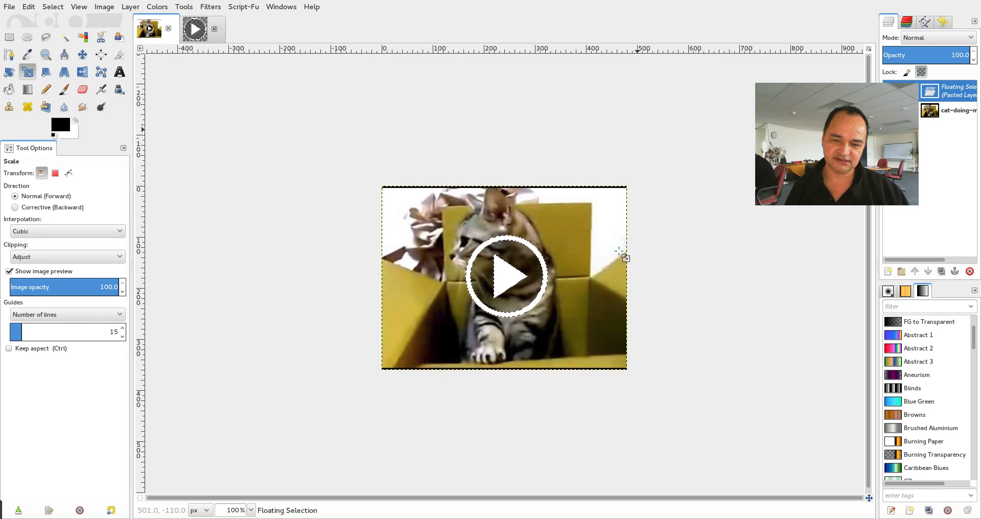
Step: Nudge the play button with the Move tool until it sits centred on the cat
click(83, 55)
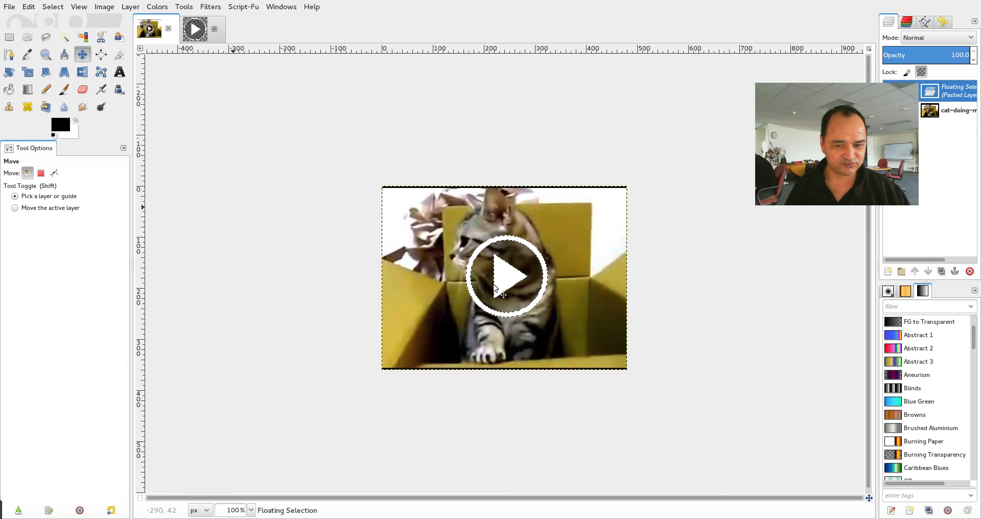
drag(502, 276, 491, 276)
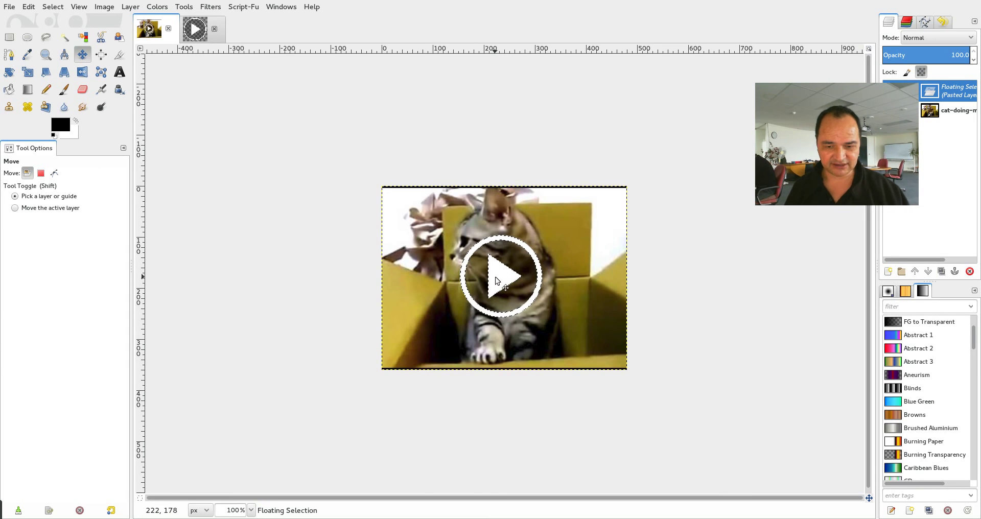
drag(497, 278, 499, 283)
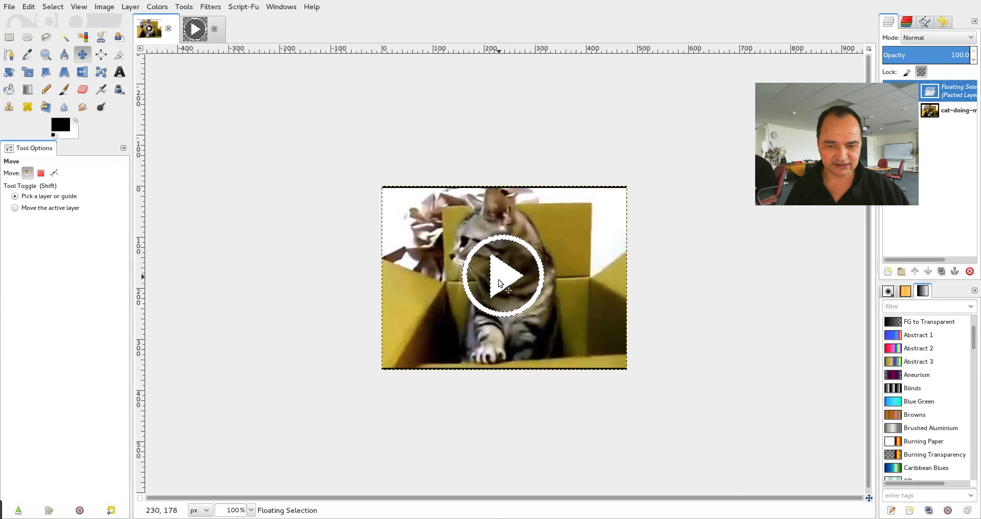
Step: Export the image to Pictures as cat-doing-morse-code-with-play-button.jpg at JPEG quality 90
click(14, 11)
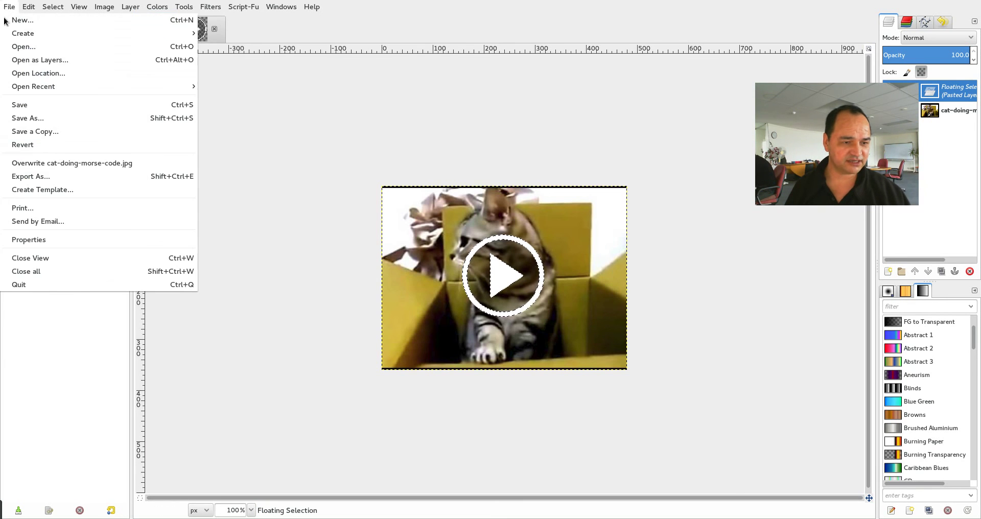
click(23, 181)
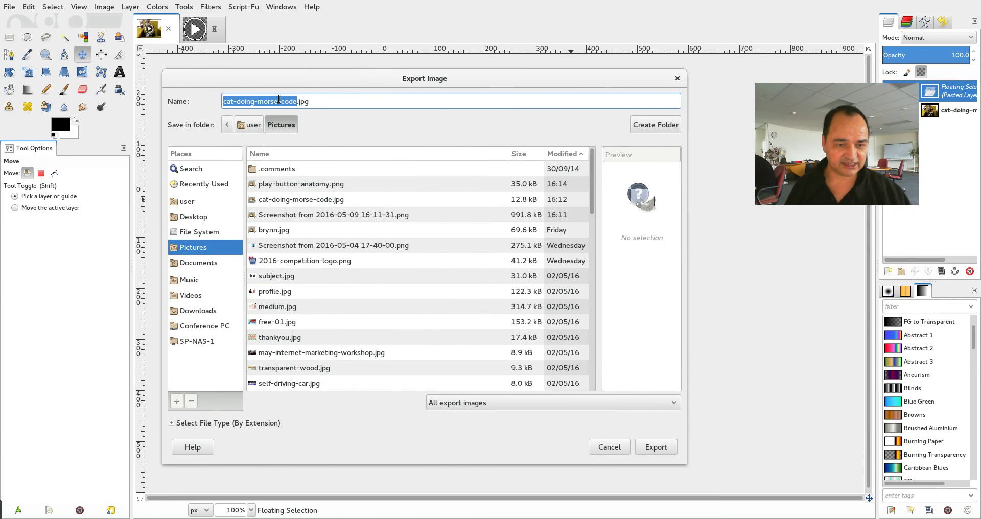
click(278, 101)
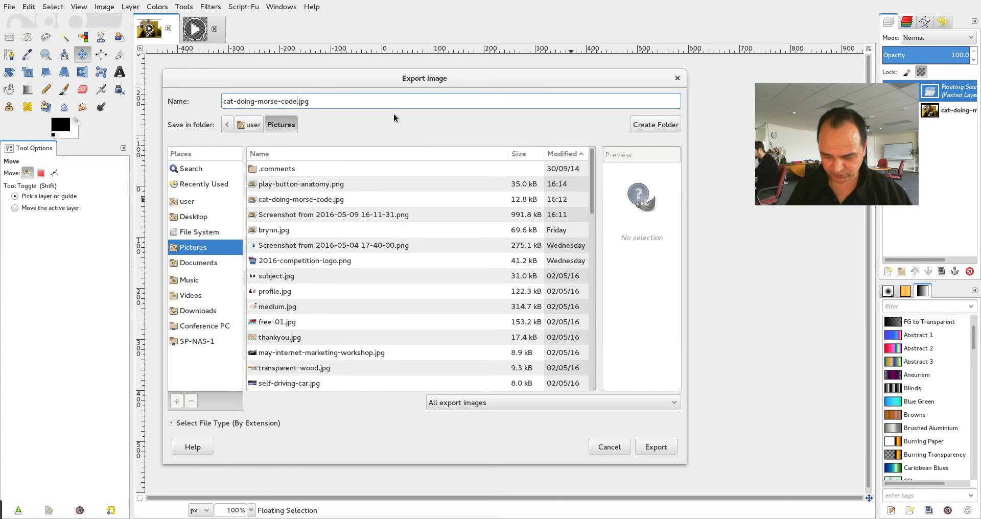
text(-with)
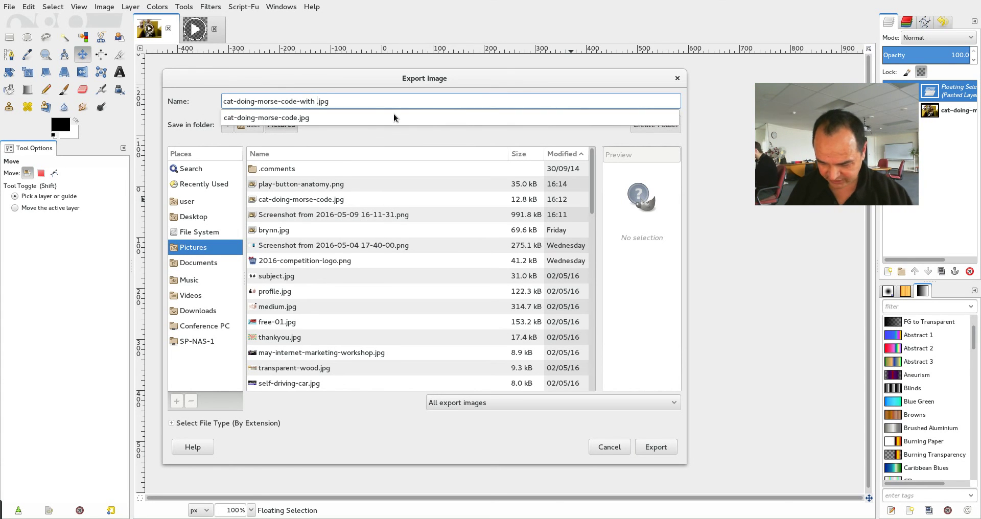
key(BackSpace)
text(-play)
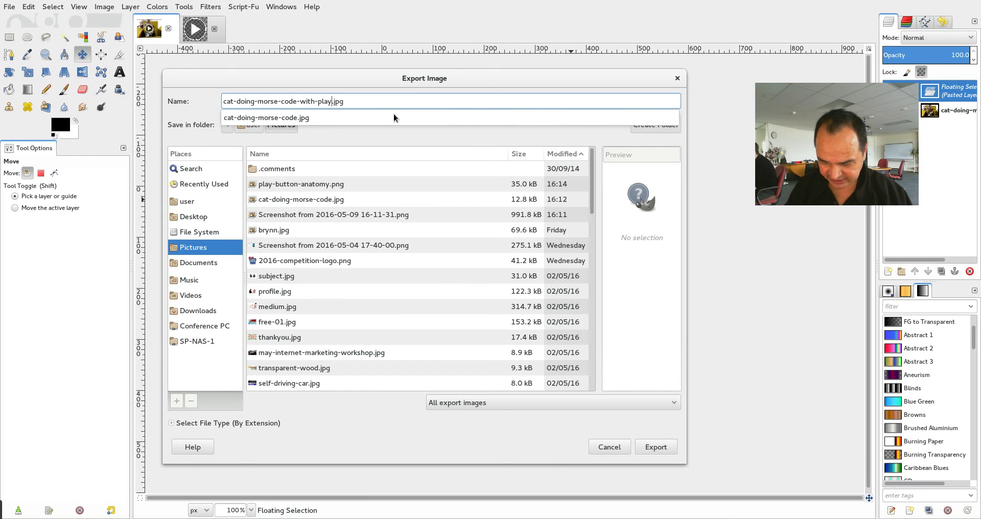
text(-button)
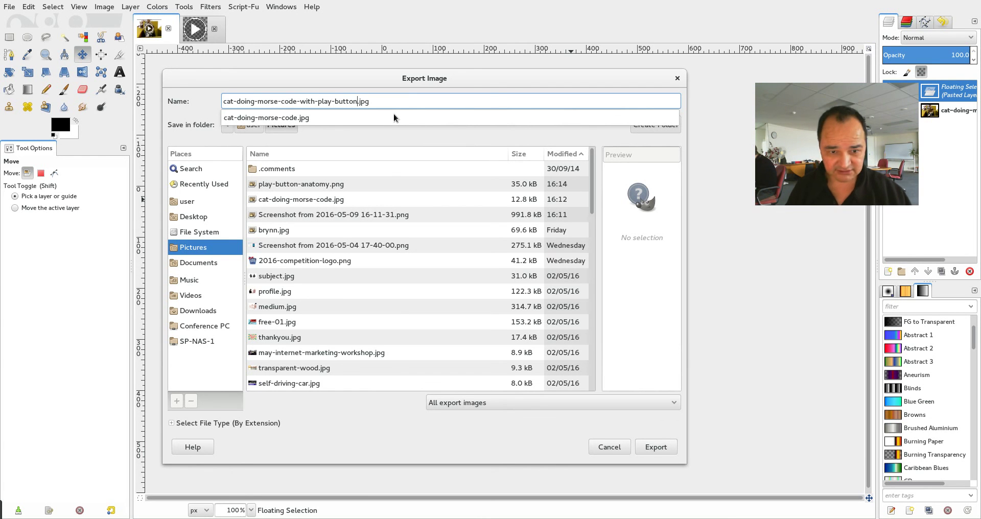
click(650, 449)
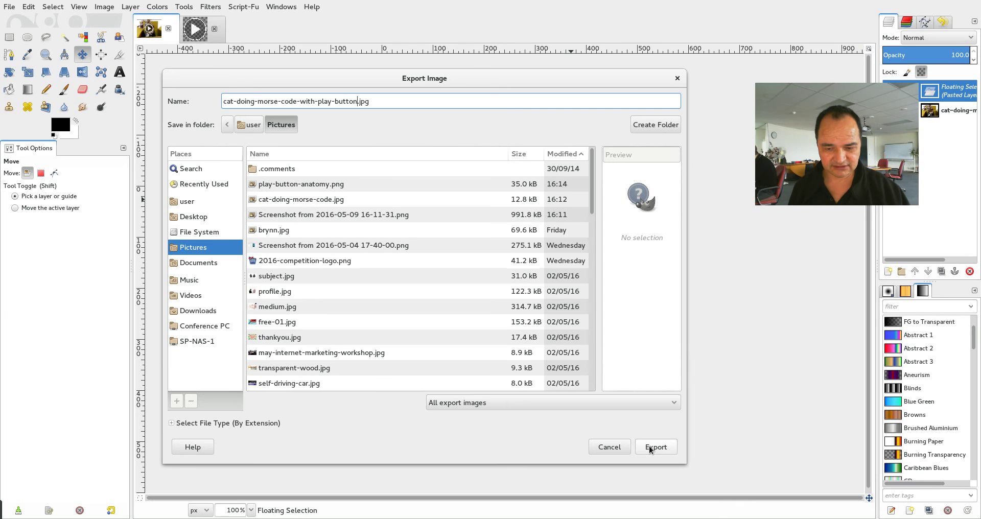
click(649, 448)
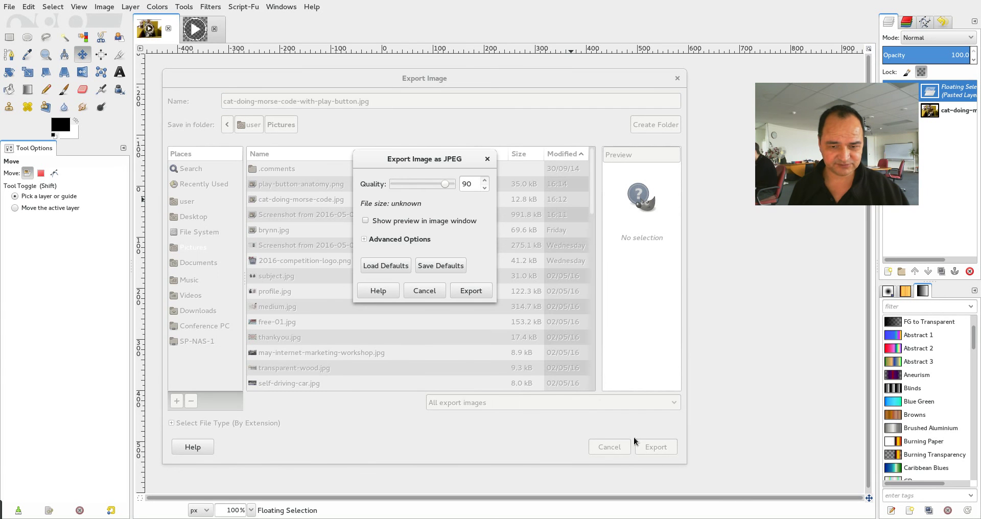
click(465, 290)
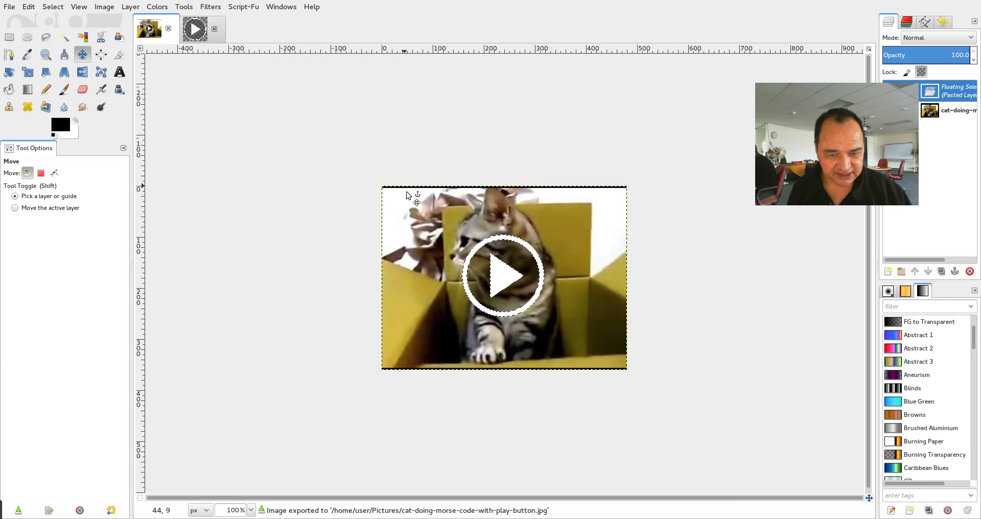
Step: Crop the image to a rectangle around the photo and overwrite the same JPG export
click(9, 37)
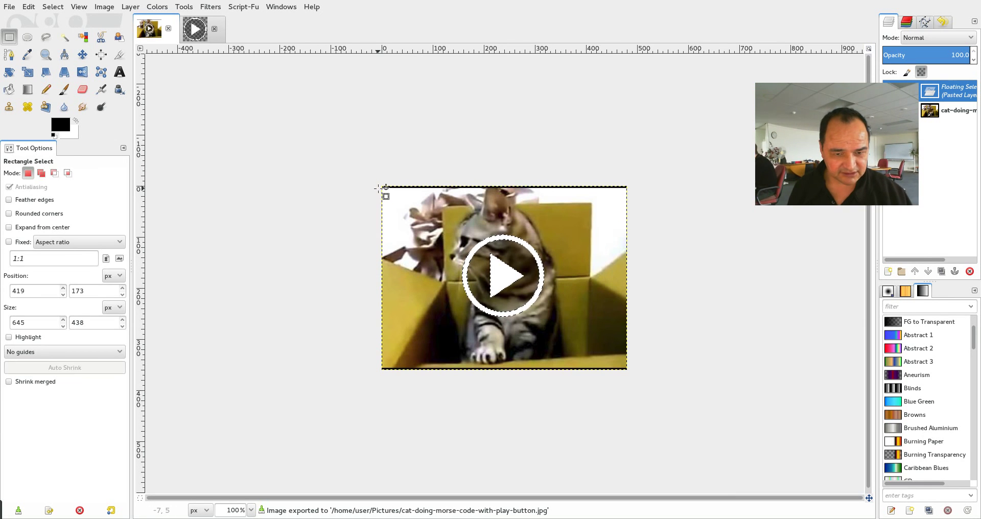
drag(378, 190, 641, 366)
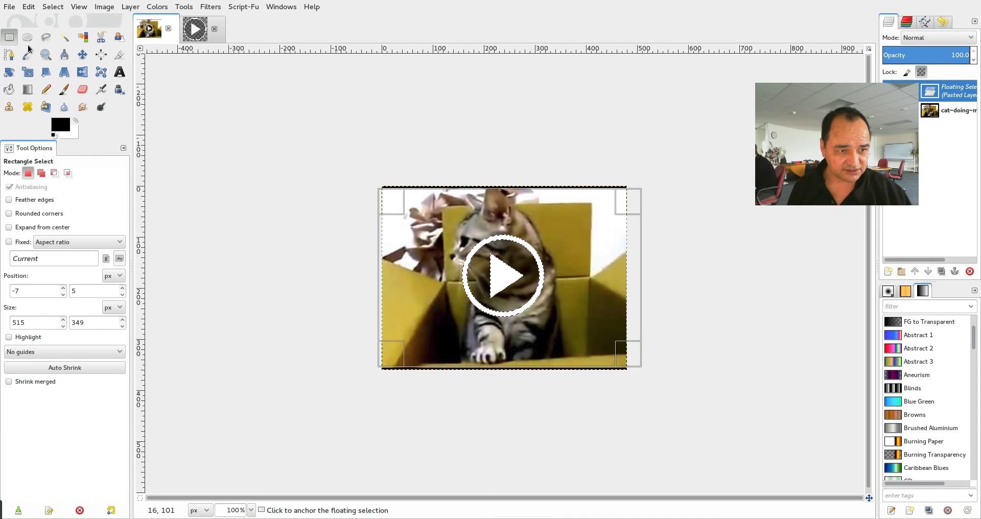
click(104, 7)
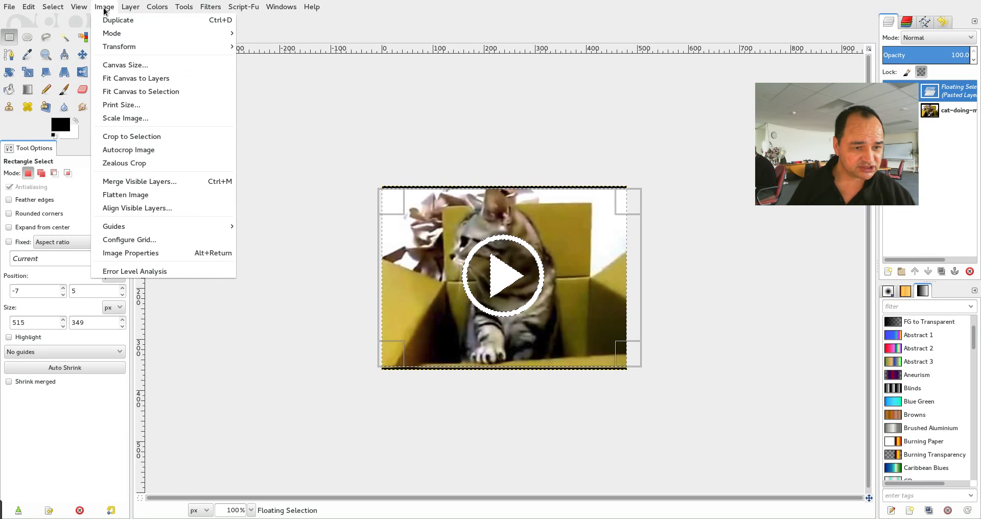
click(134, 137)
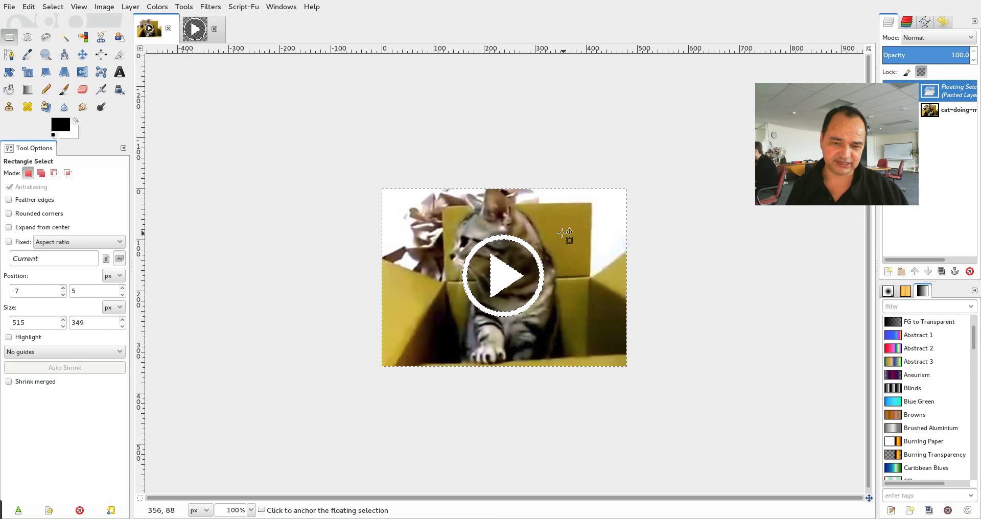
click(9, 7)
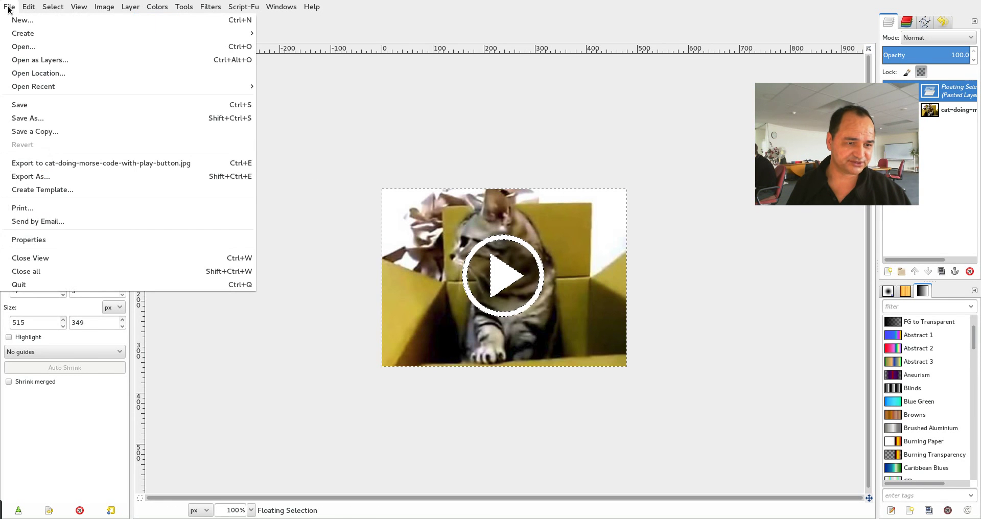
click(59, 164)
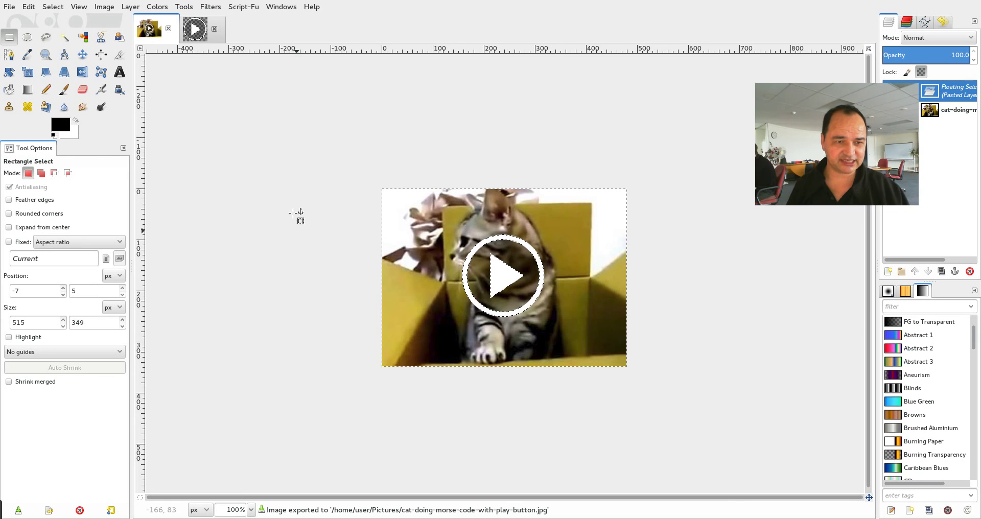
Step: Scale the image to 200 px wide (200 × 145) and re-export it to the same JPG
click(104, 7)
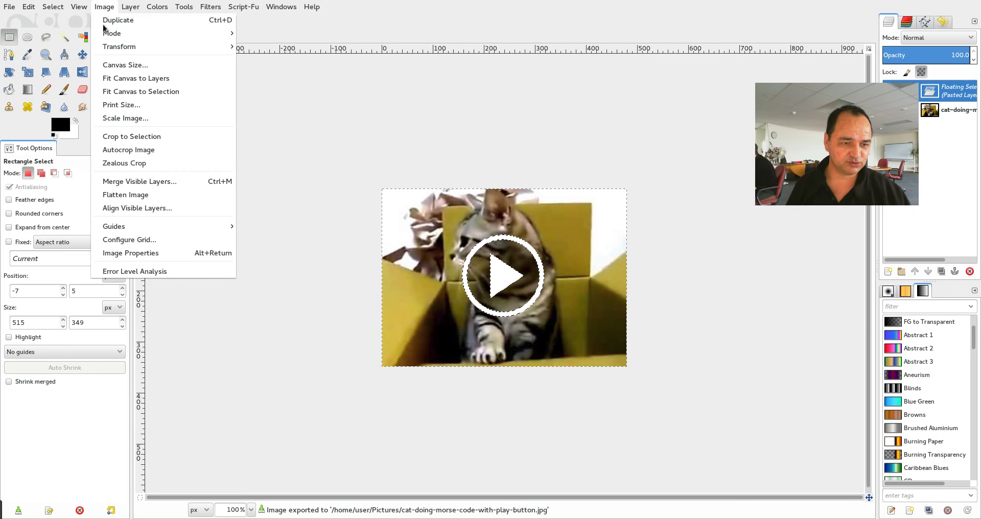
click(123, 118)
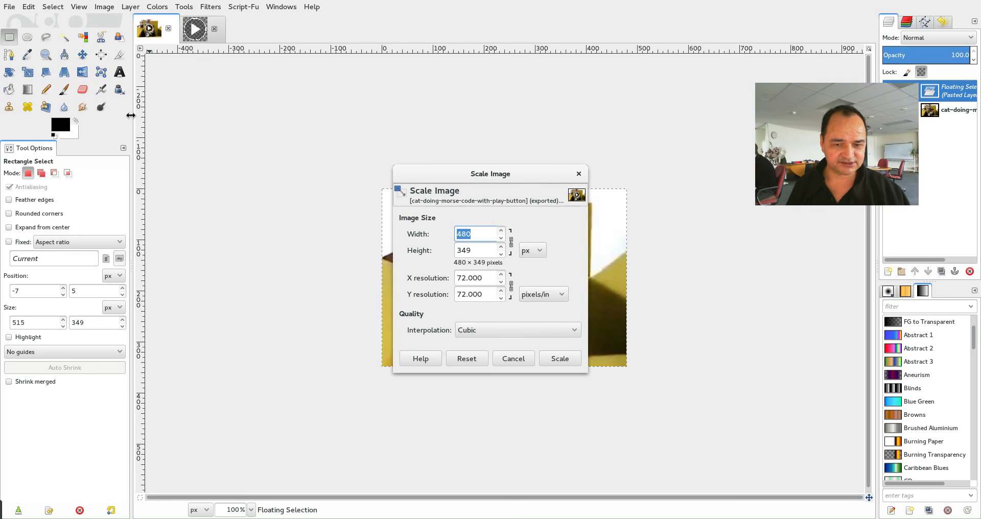
drag(489, 237, 422, 233)
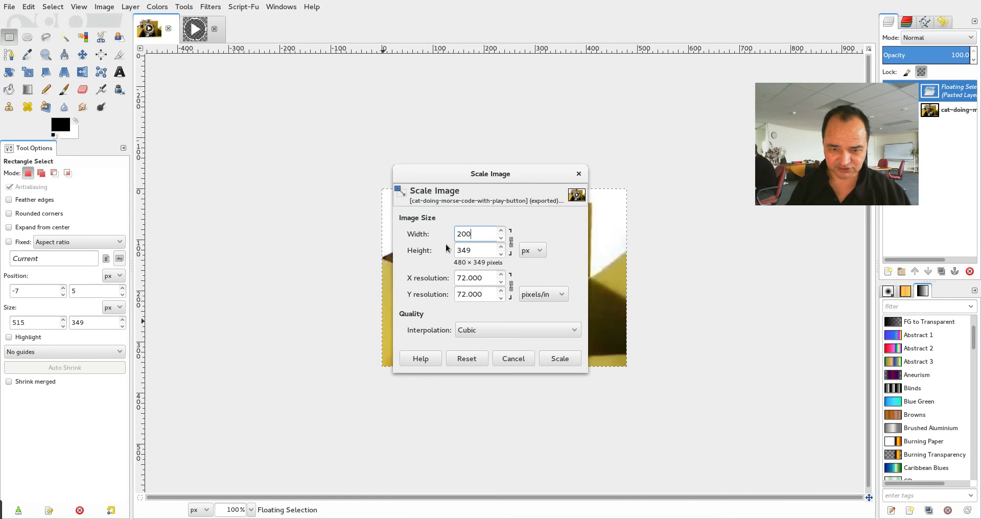
key(Tab)
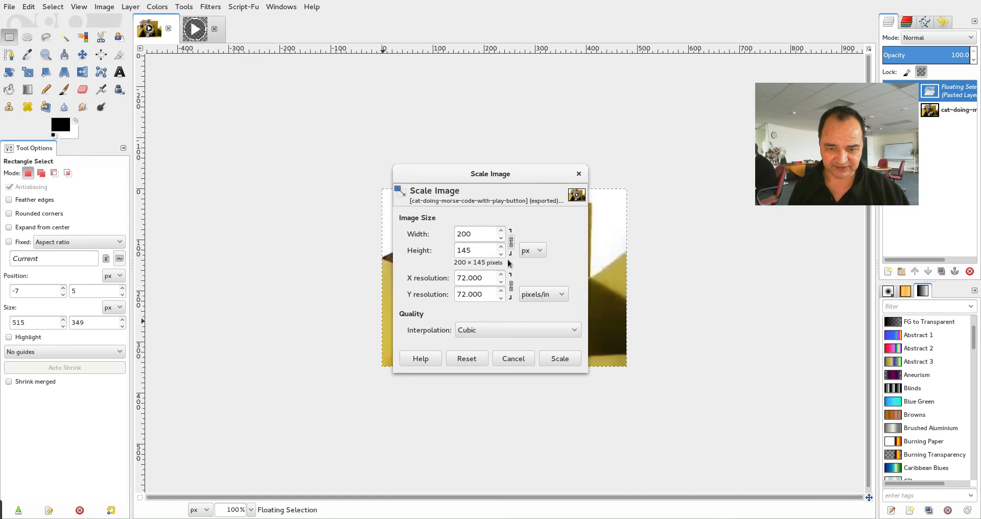
click(553, 359)
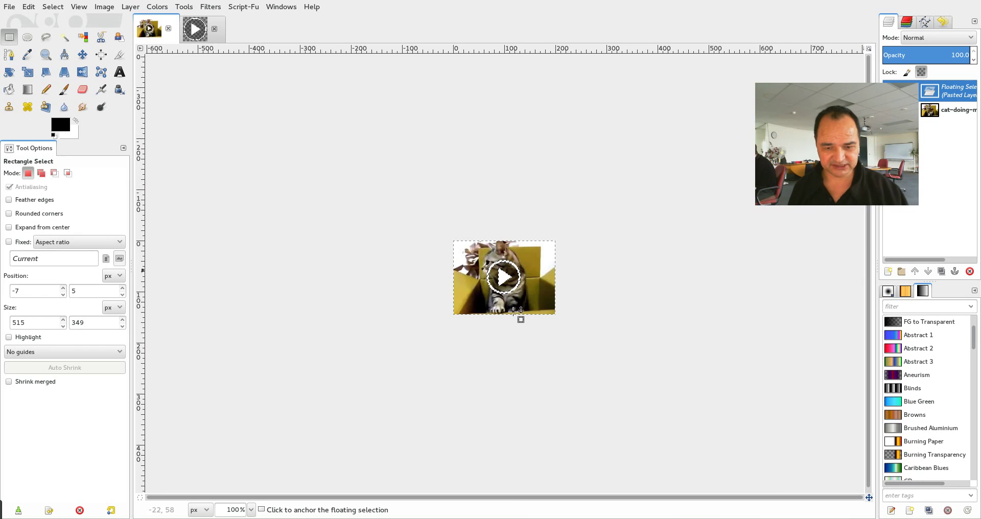
click(10, 7)
click(31, 163)
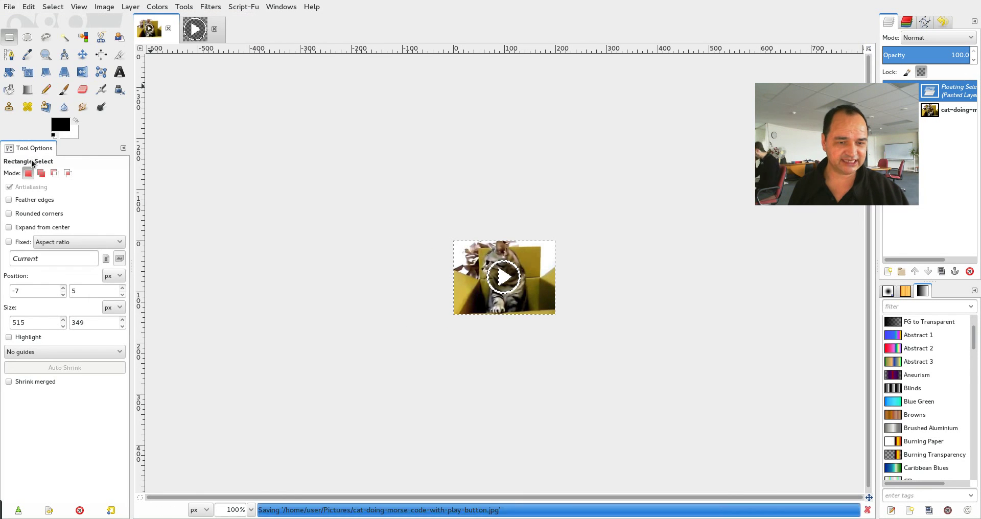
Step: In Files, show the Pictures folder and bring up actions for cat-doing-morse-code-with-play-button.jpg
key(alt+Tab)
key(alt+Tab)
key(alt+Tab)
key(alt+Tab)
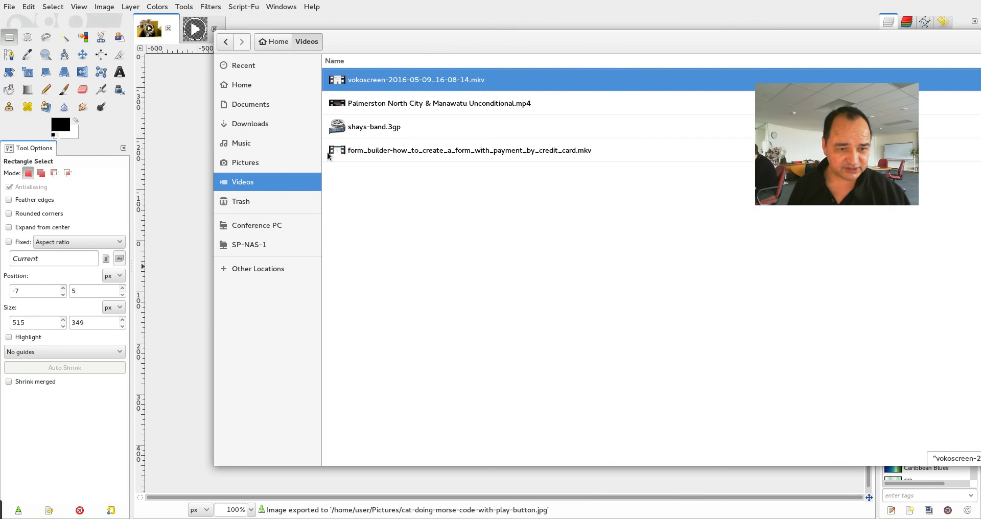
click(275, 164)
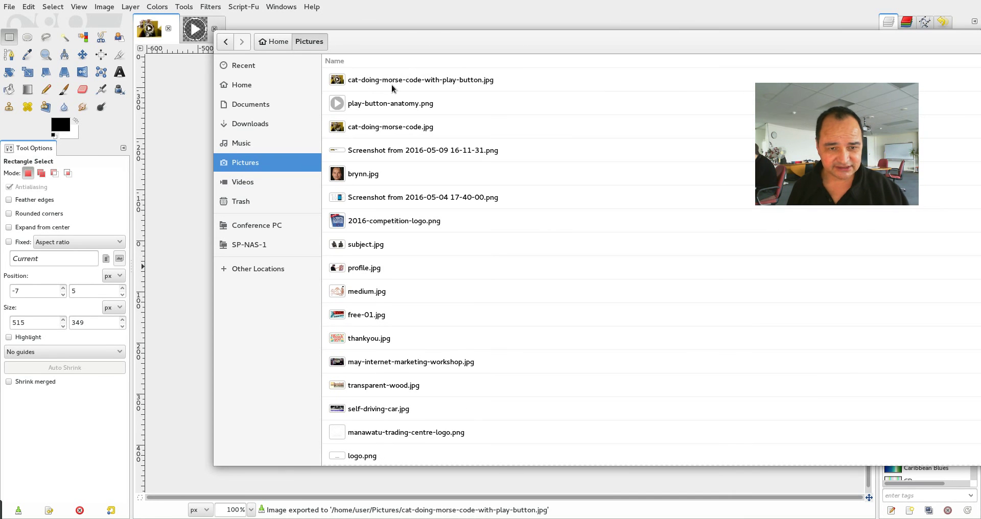
right_click(435, 84)
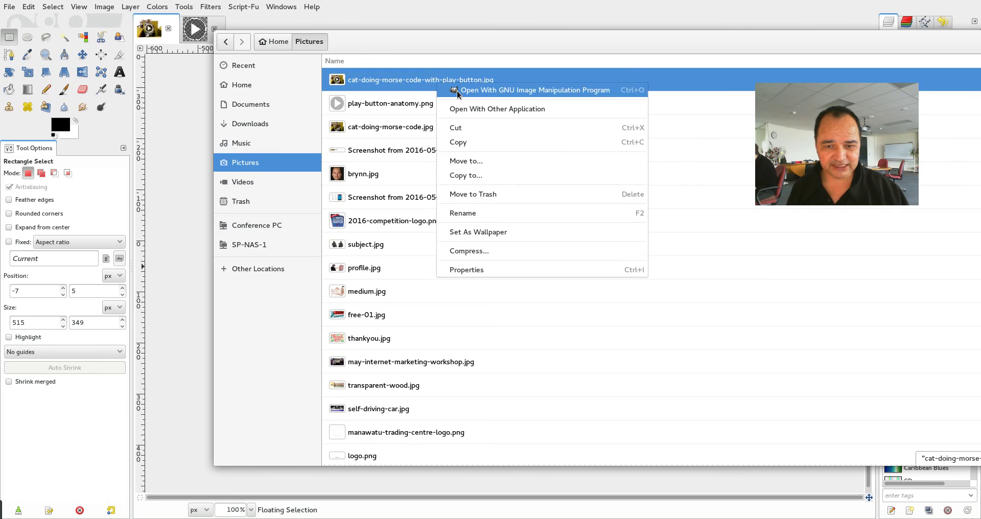
Step: Open cat-doing-morse-code-with-play-button.jpg with GNU Image Manipulation Program
click(458, 90)
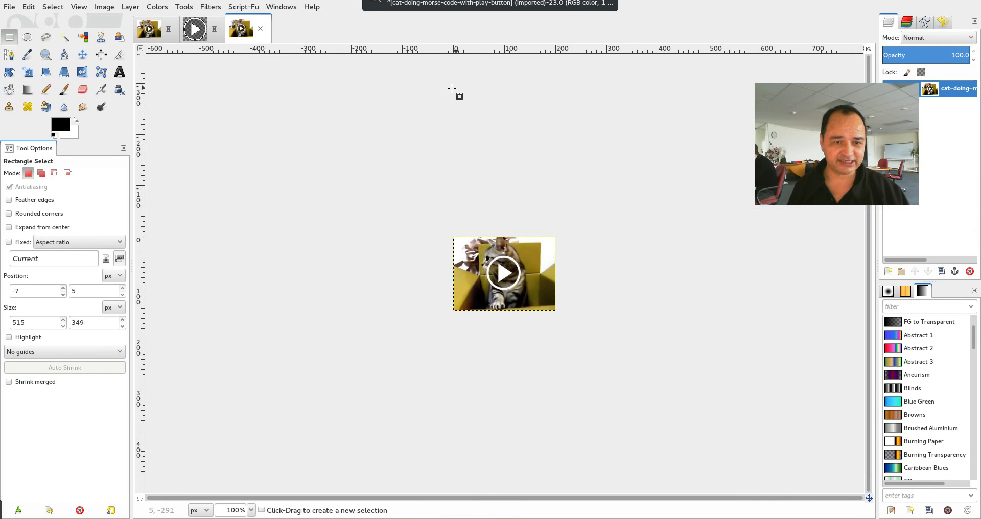